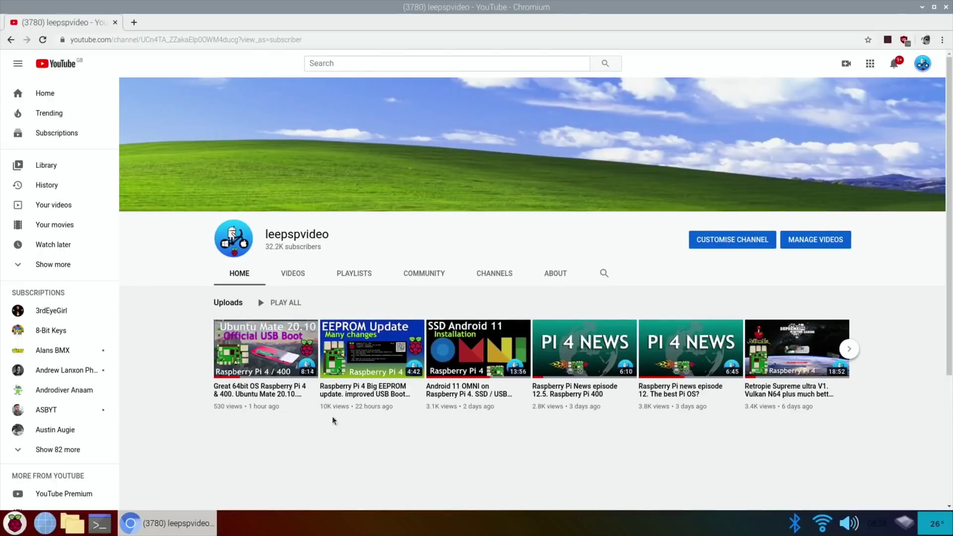
# Filter the channel's published comments by the commenter's name to find the bootloader script thread.
pyautogui.moveTo(378, 361)
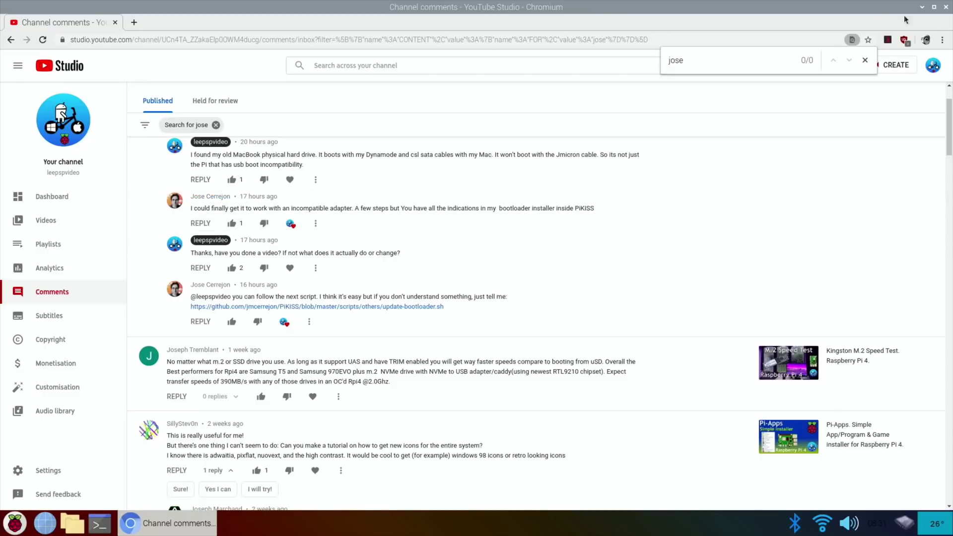
# Close Chromium and launch PiKISS, executing it in a terminal.
pyautogui.click(945, 10)
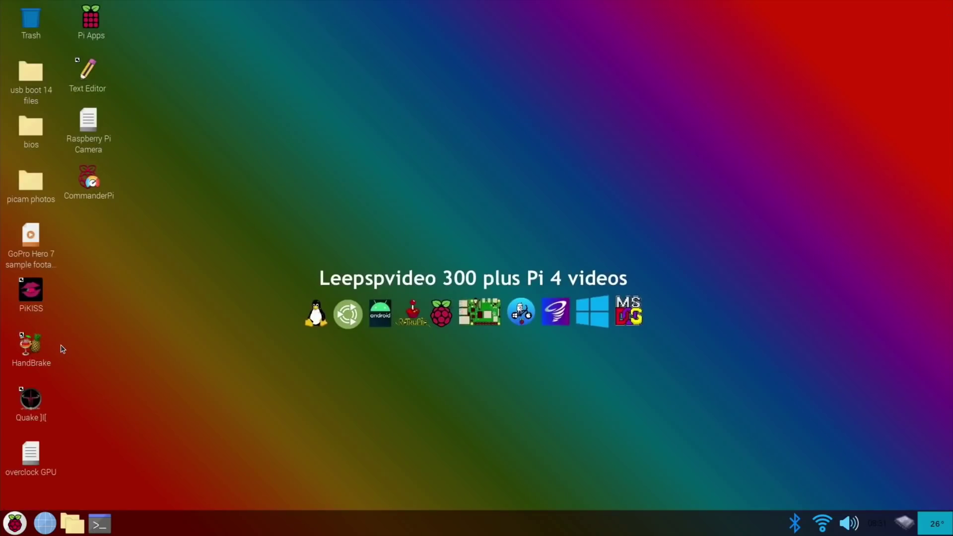
pyautogui.doubleClick(29, 297)
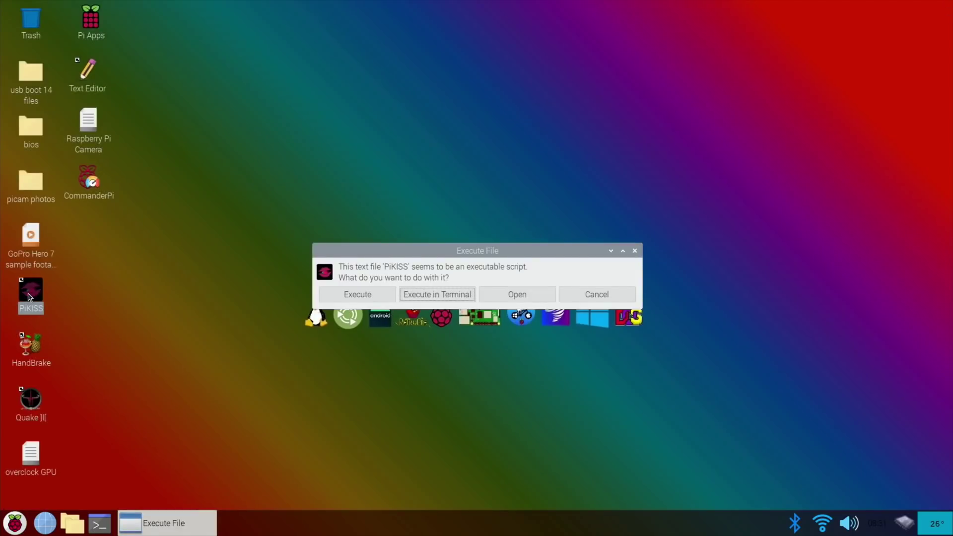
pyautogui.click(410, 297)
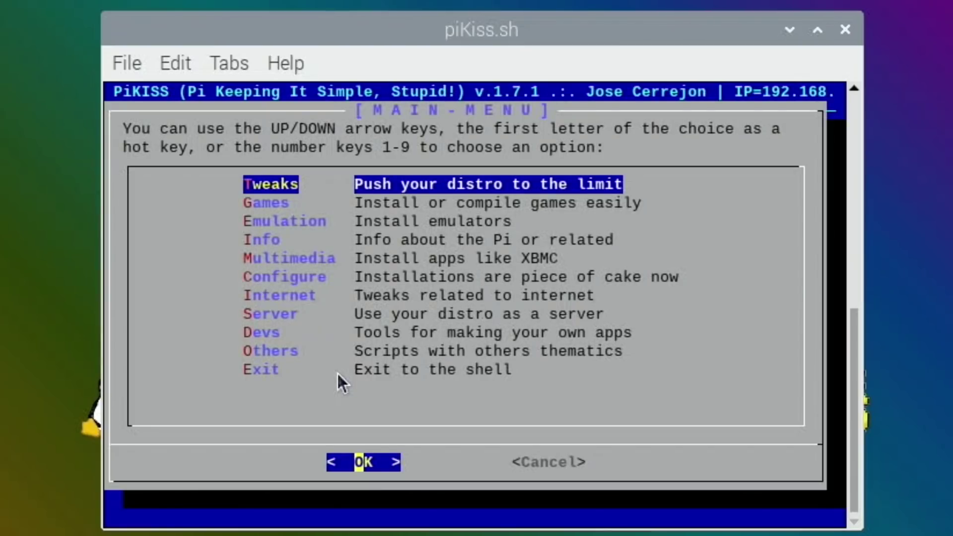
# Start the BootLoader script from PiKISS's Others menu.
pyautogui.press('Down')
pyautogui.press('Down')
pyautogui.press('Down')
pyautogui.press('Down')
pyautogui.press('Down')
pyautogui.press('Down')
pyautogui.press('Down')
pyautogui.press('Down')
pyautogui.press('Down')
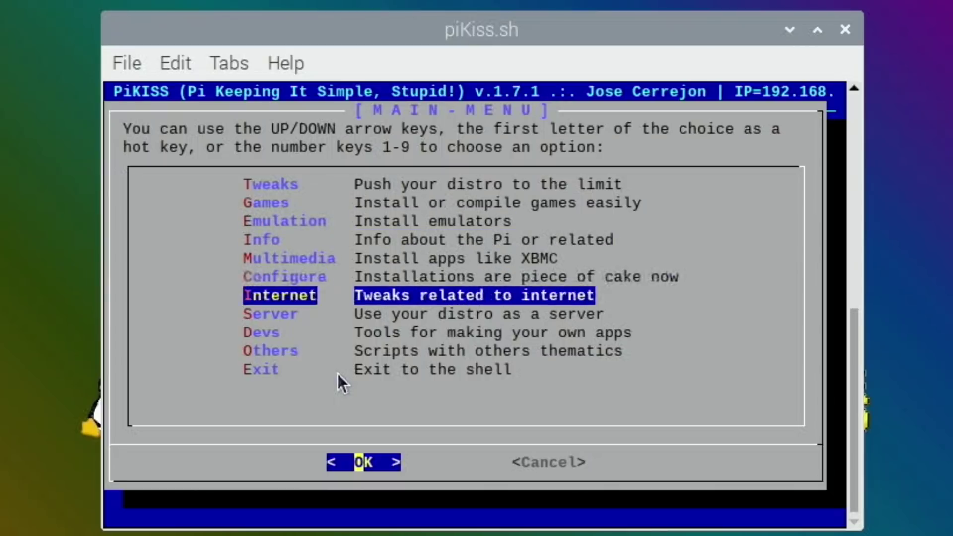
pyautogui.press('Return')
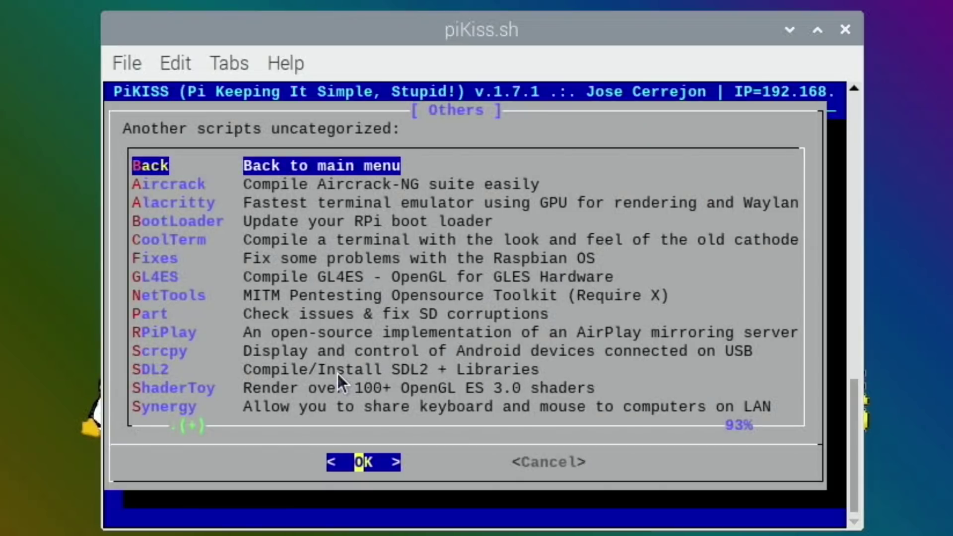
pyautogui.press('Down')
pyautogui.press('Down')
pyautogui.press('Down')
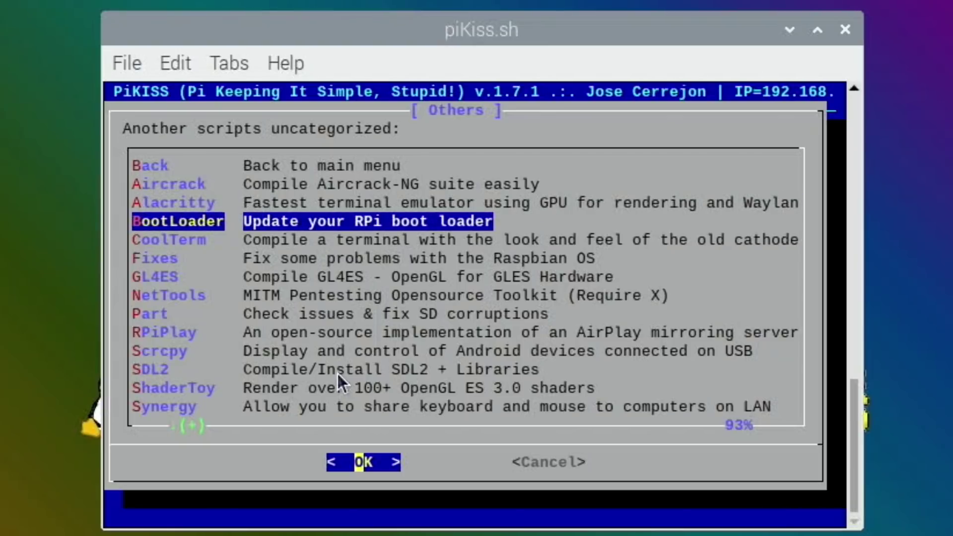
pyautogui.press('Return')
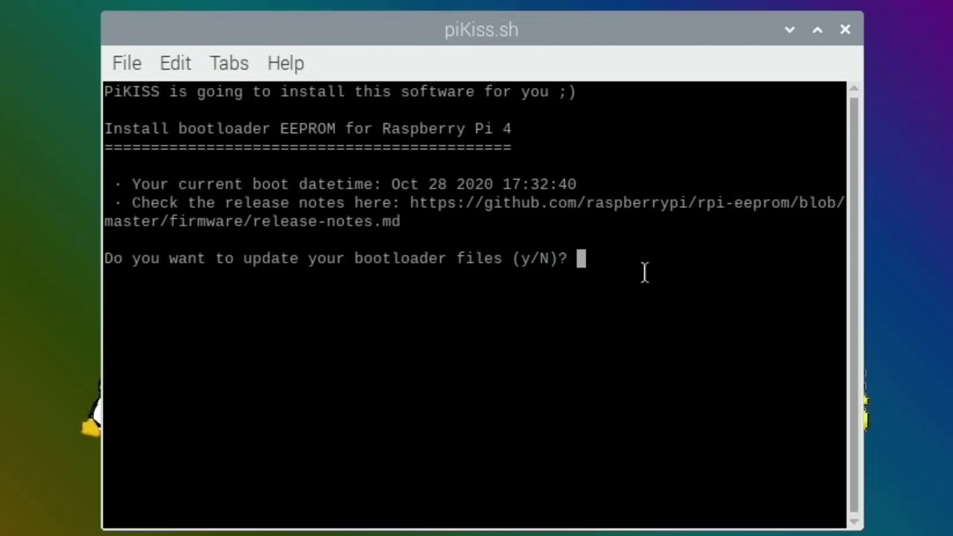
# Answer y to update the bootloader files, then open the stable bootloader file chooser after the upgrade.
pyautogui.write('y')
pyautogui.press('Return')
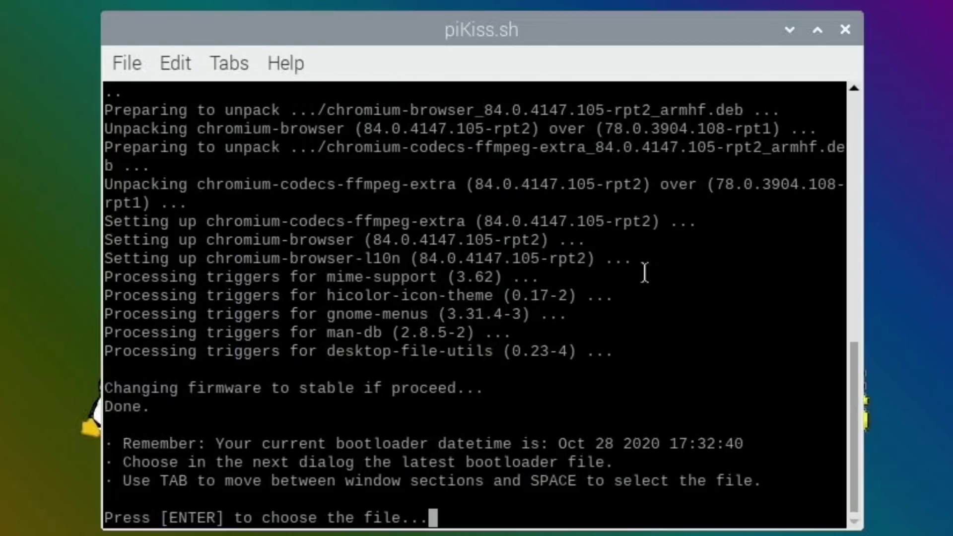
pyautogui.press('Return')
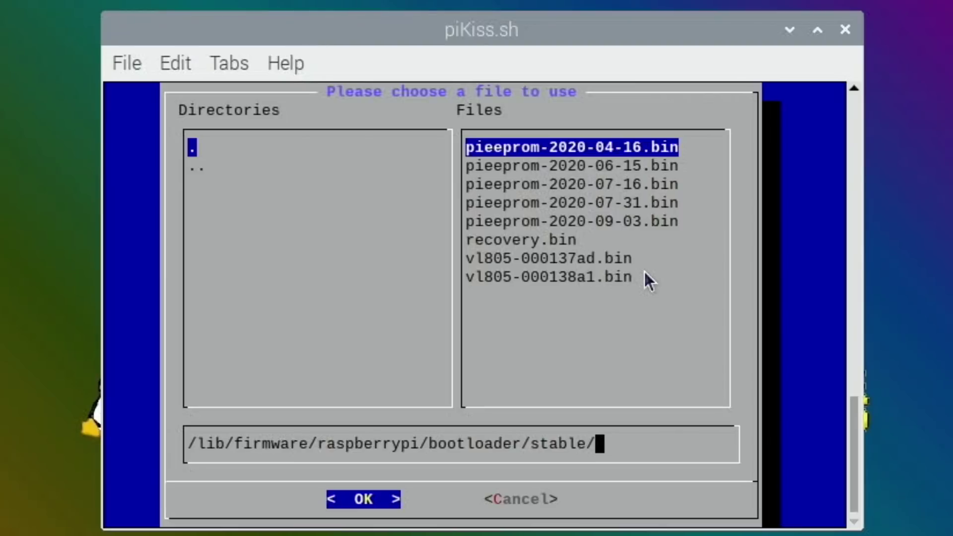
pyautogui.press('Left')
pyautogui.press('BackSpace')
pyautogui.press('BackSpace')
pyautogui.press('BackSpace')
pyautogui.press('BackSpace')
pyautogui.press('BackSpace')
pyautogui.press('BackSpace')
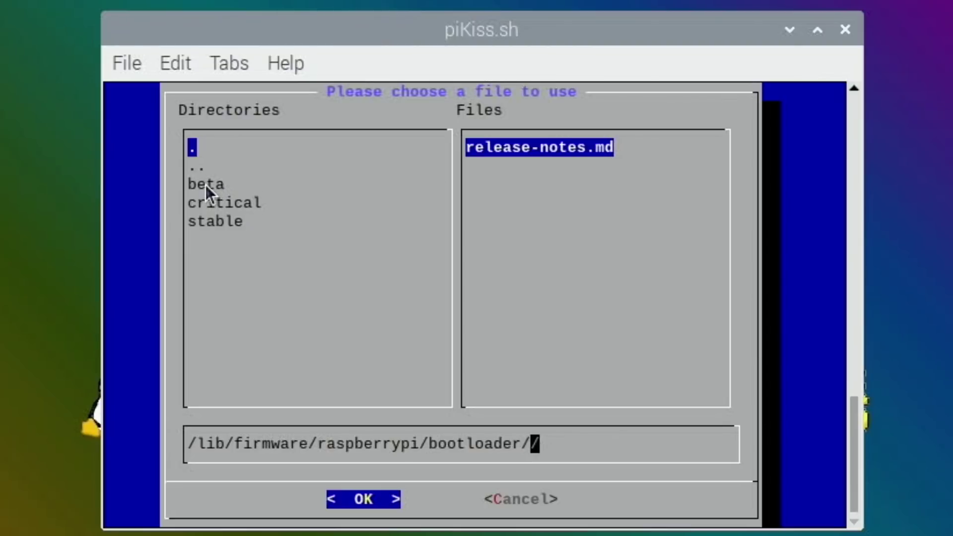
pyautogui.press('Tab')
pyautogui.press('Right')
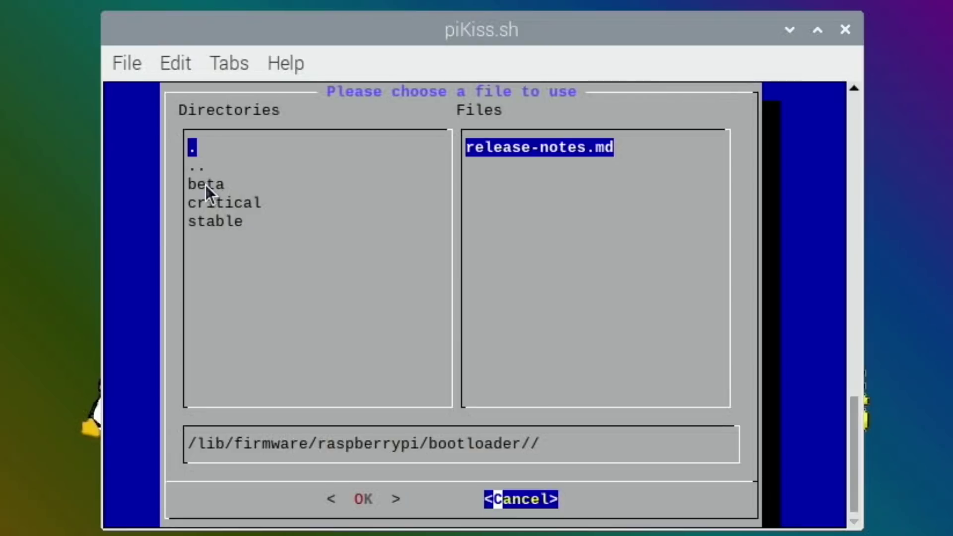
pyautogui.press('Left')
pyautogui.press('Tab')
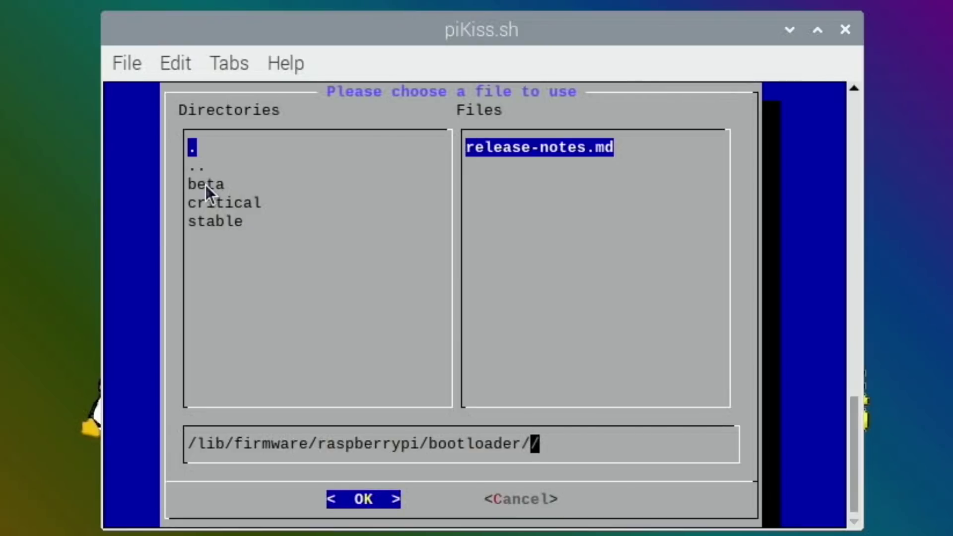
pyautogui.press('Left')
pyautogui.press('Left')
pyautogui.press('Left')
pyautogui.press('Right')
pyautogui.press('Right')
pyautogui.press('Right')
pyautogui.write('beta')
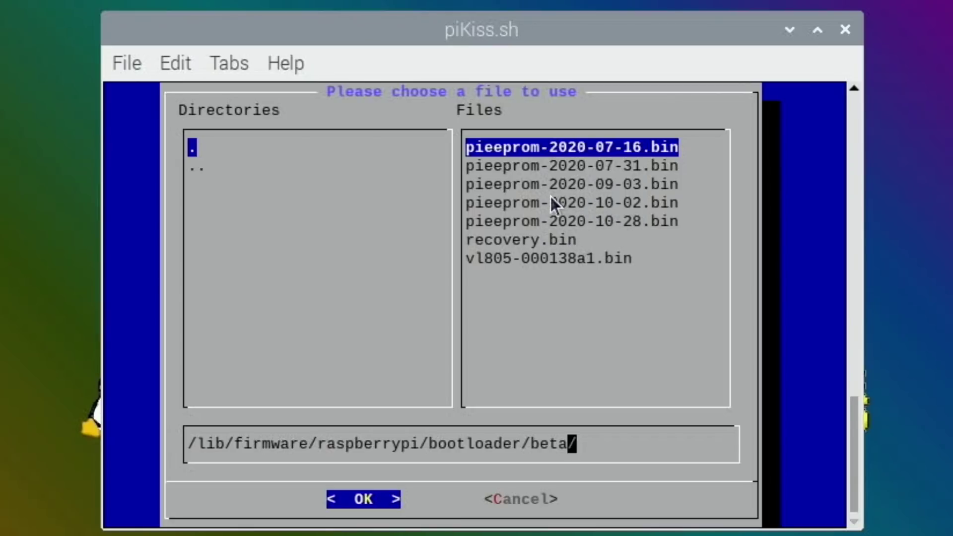
pyautogui.press('BackSpace')
pyautogui.press('BackSpace')
pyautogui.press('BackSpace')
pyautogui.press('BackSpace')
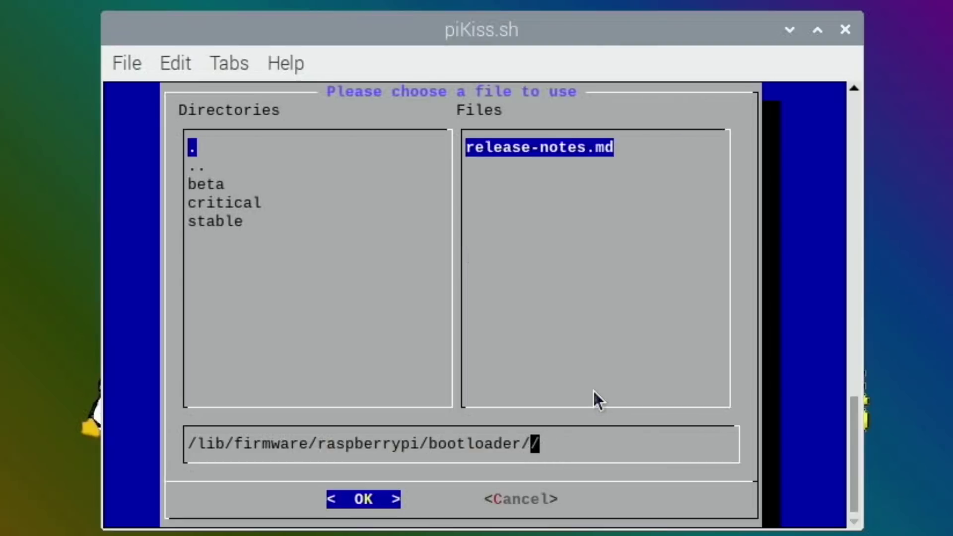
pyautogui.write('stable')
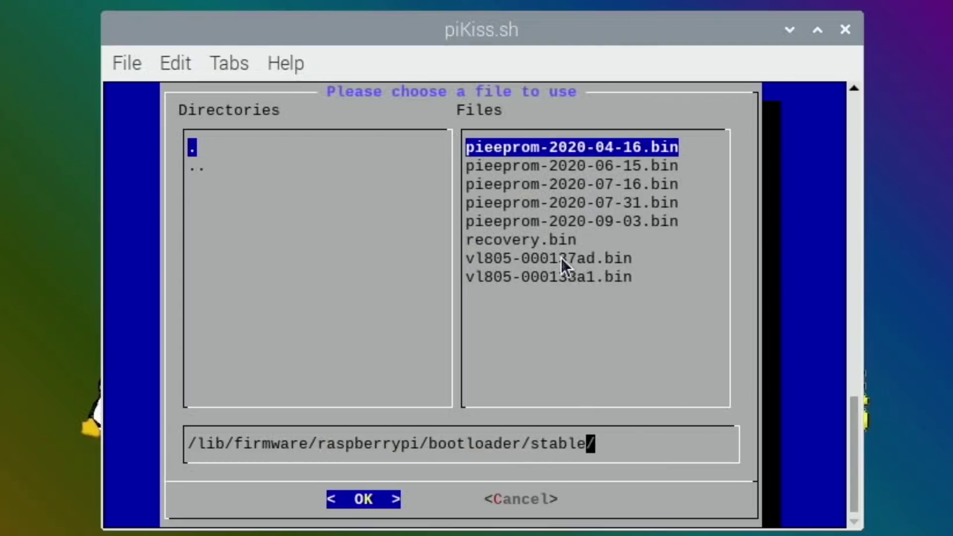
# Try flashing pieeprom-2020-09-03.bin, which aborts as invalid, and return to PiKISS's main menu.
pyautogui.click(553, 221)
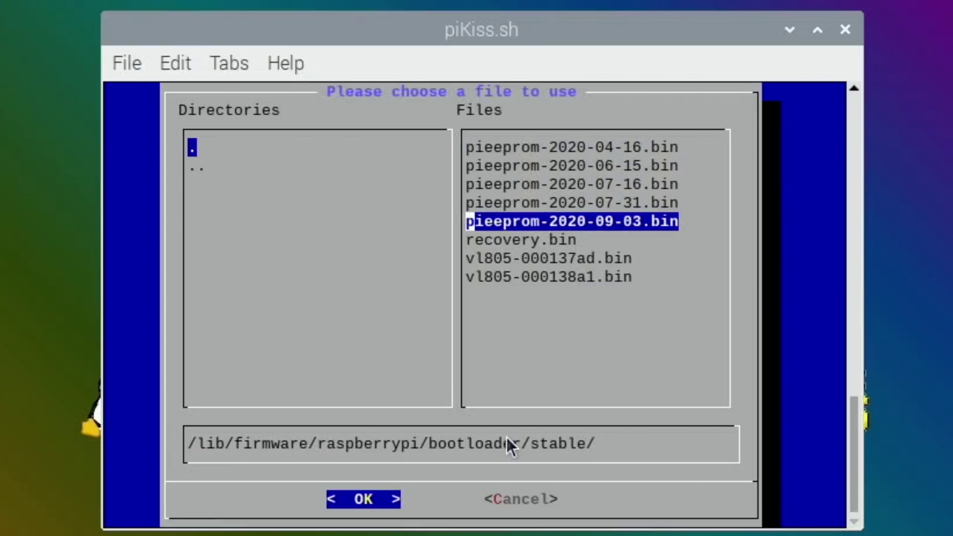
pyautogui.click(363, 500)
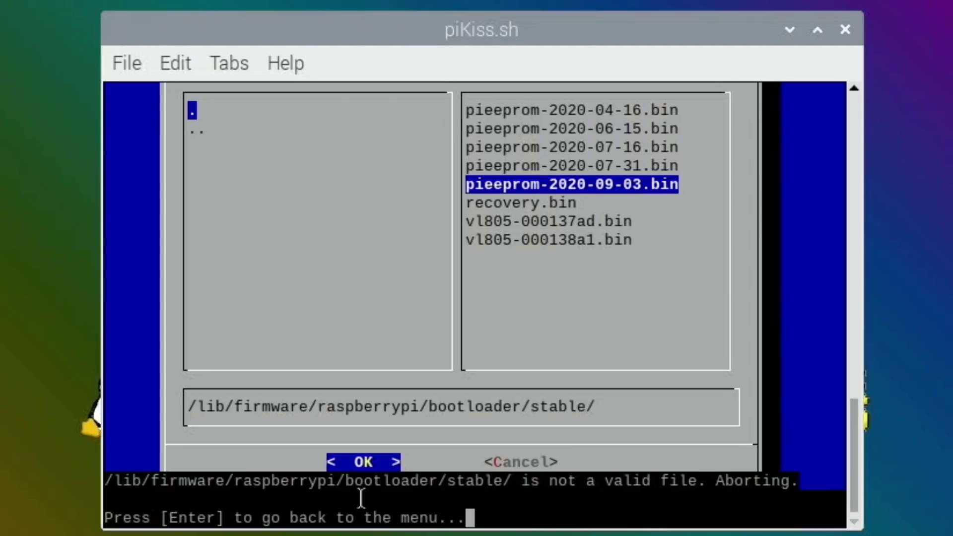
pyautogui.press('Up')
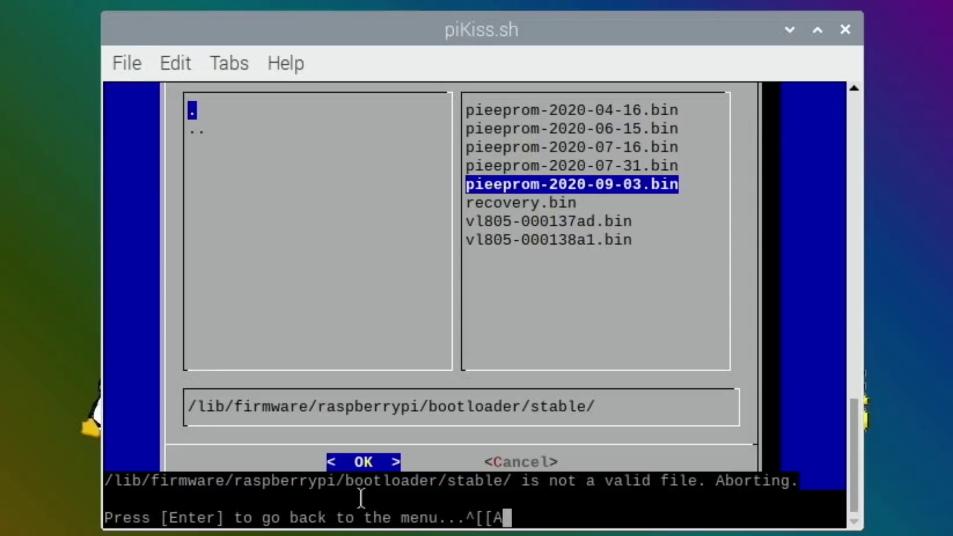
pyautogui.press('Return')
pyautogui.press('Down')
pyautogui.press('Down')
pyautogui.press('Down')
pyautogui.press('Down')
pyautogui.press('Down')
pyautogui.press('Down')
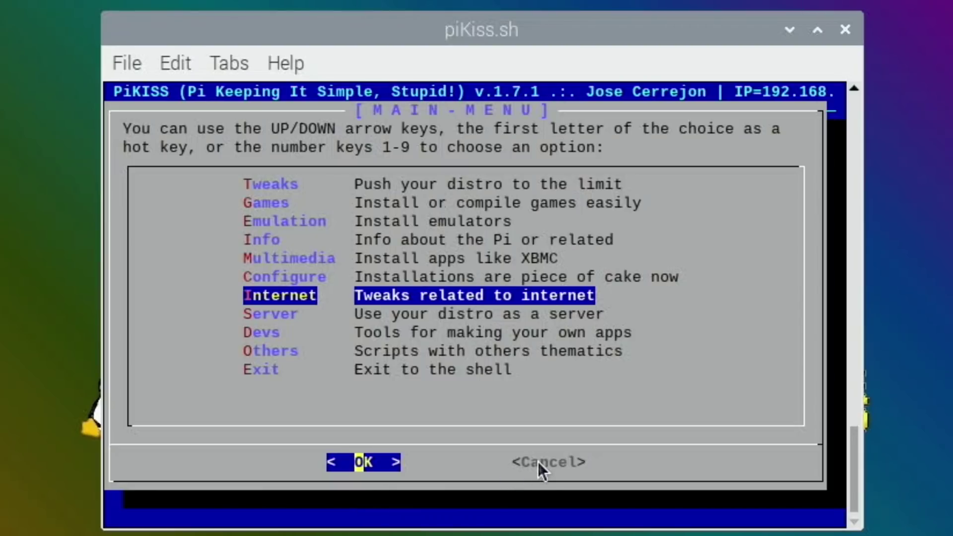
pyautogui.press('Up')
pyautogui.press('Up')
pyautogui.press('Up')
pyautogui.press('Up')
pyautogui.press('Up')
pyautogui.press('Up')
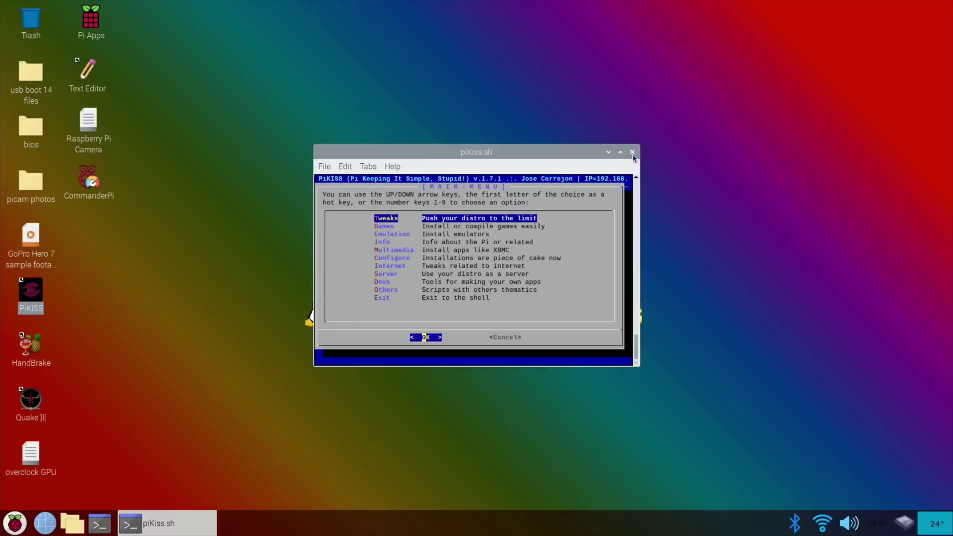
# Close PiKISS, search YouTube for 'leepspvideo pi 4 vs 1.2', then close Chromium.
pyautogui.click(845, 30)
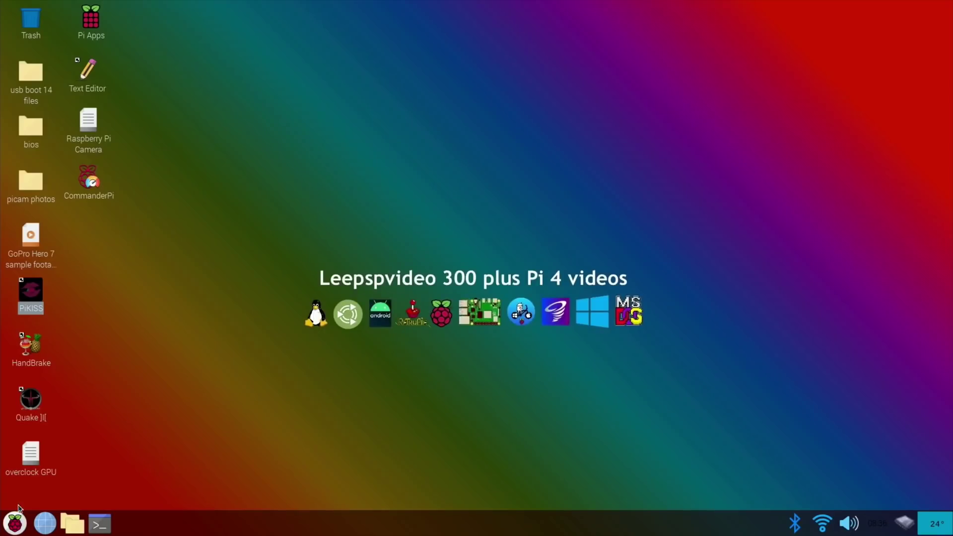
pyautogui.click(43, 523)
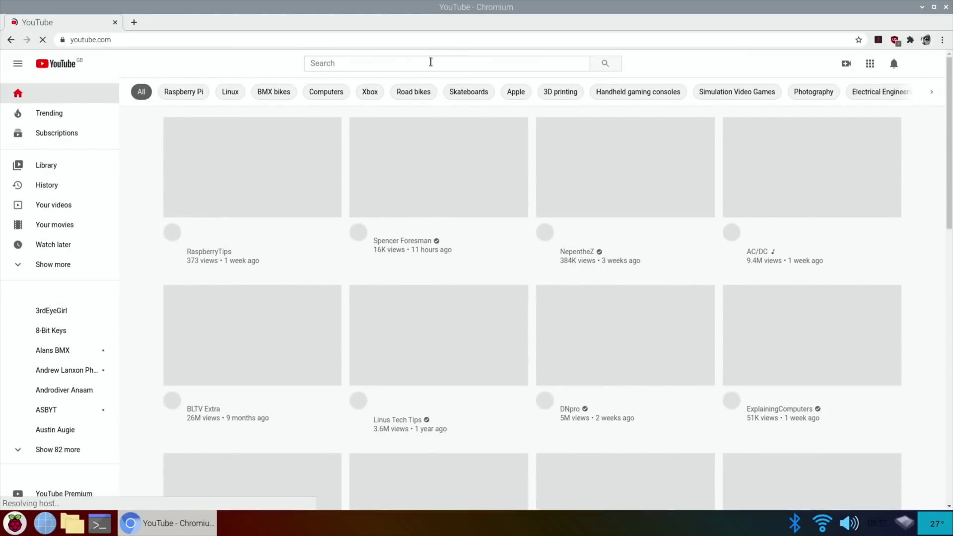
pyautogui.click(430, 61)
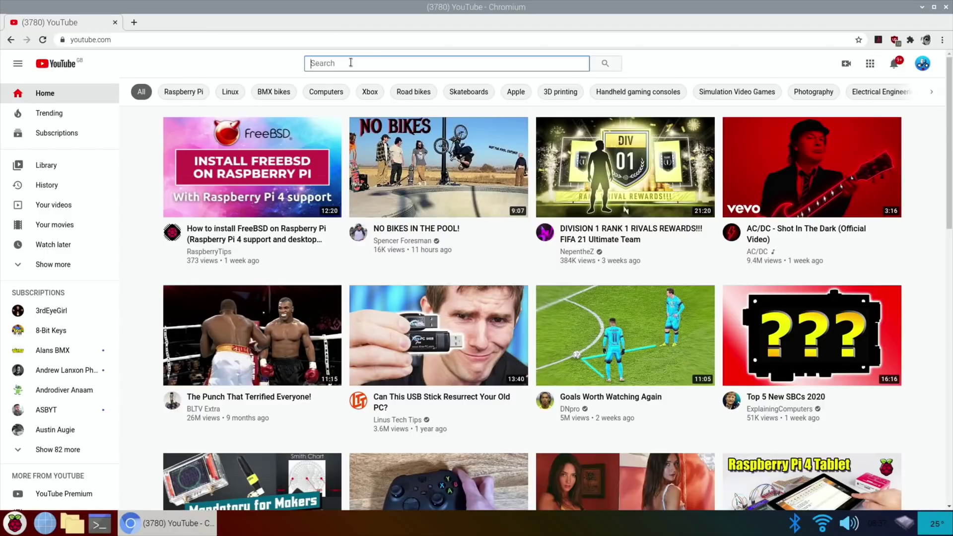
pyautogui.write('leepspvi')
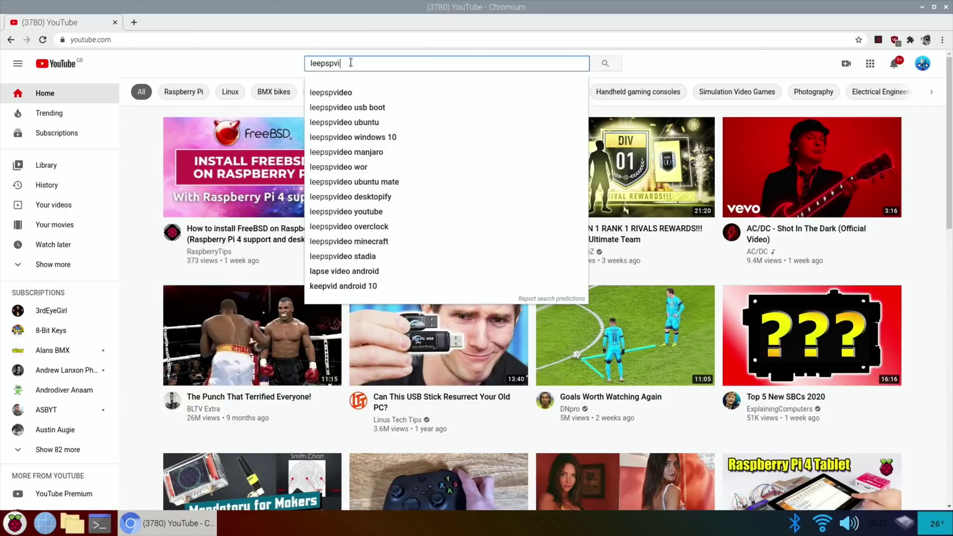
pyautogui.write('deo pi 4 ')
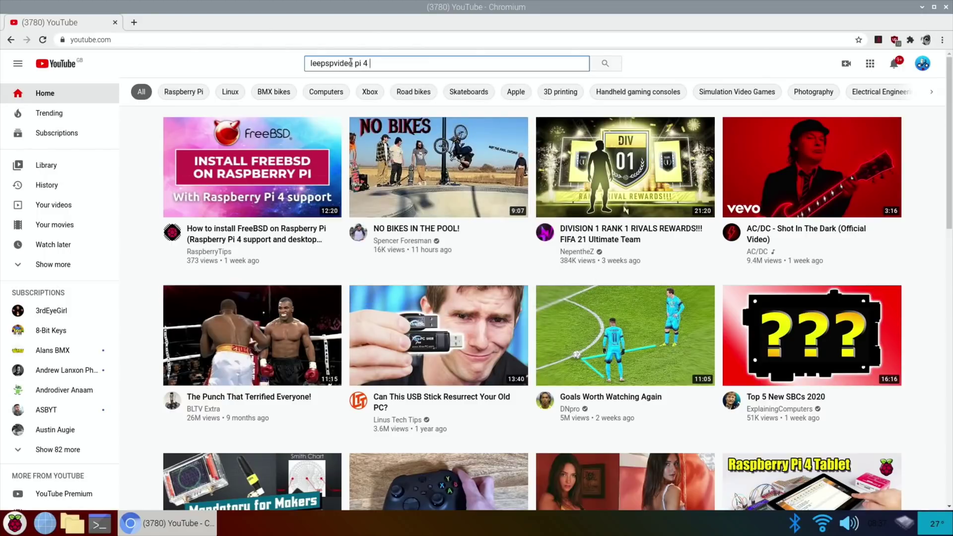
pyautogui.write('vs 1.2')
pyautogui.press('Return')
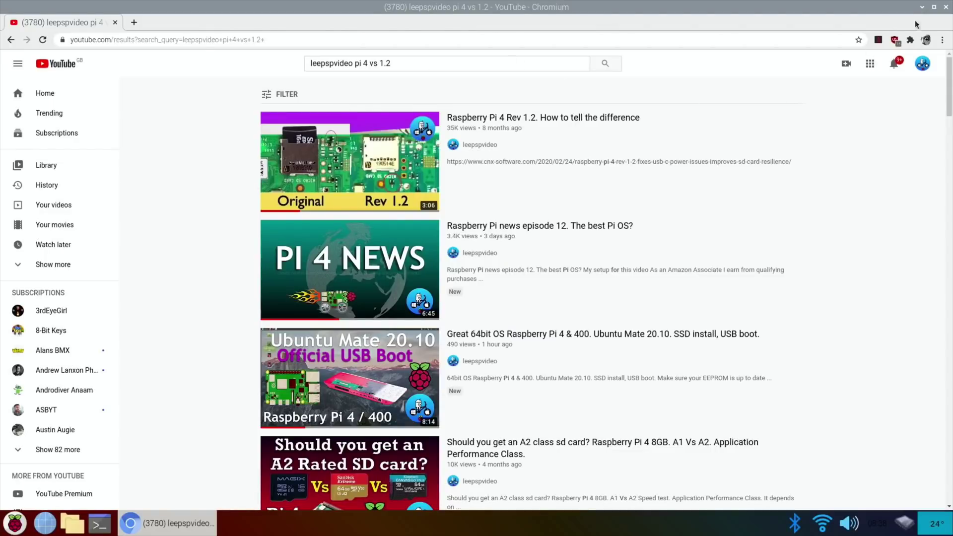
pyautogui.click(945, 6)
pyautogui.hotkey('ctrl', 'alt', 'Delete')
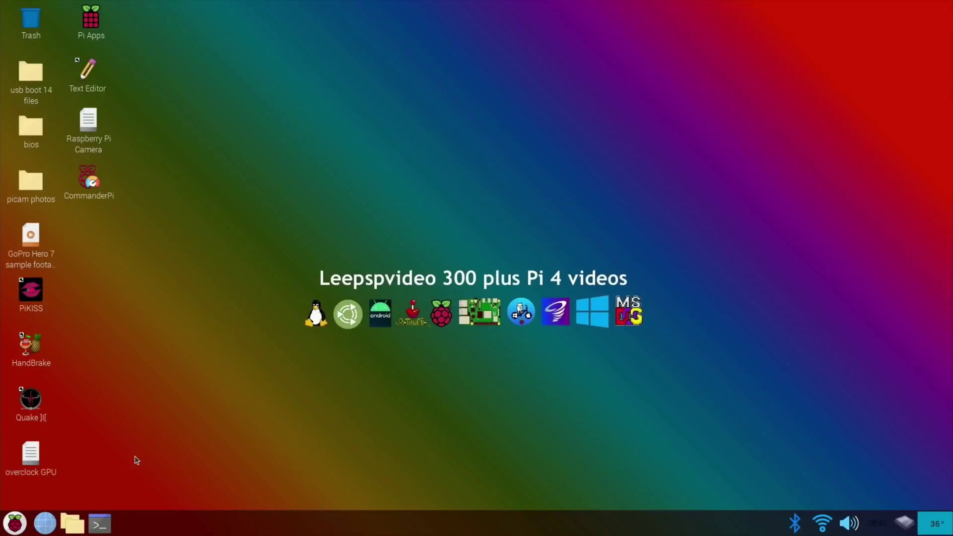
# Run neofetch in a new terminal, confirming a Raspberry Pi 4 Model B Rev 1.1, then close it.
pyautogui.click(109, 521)
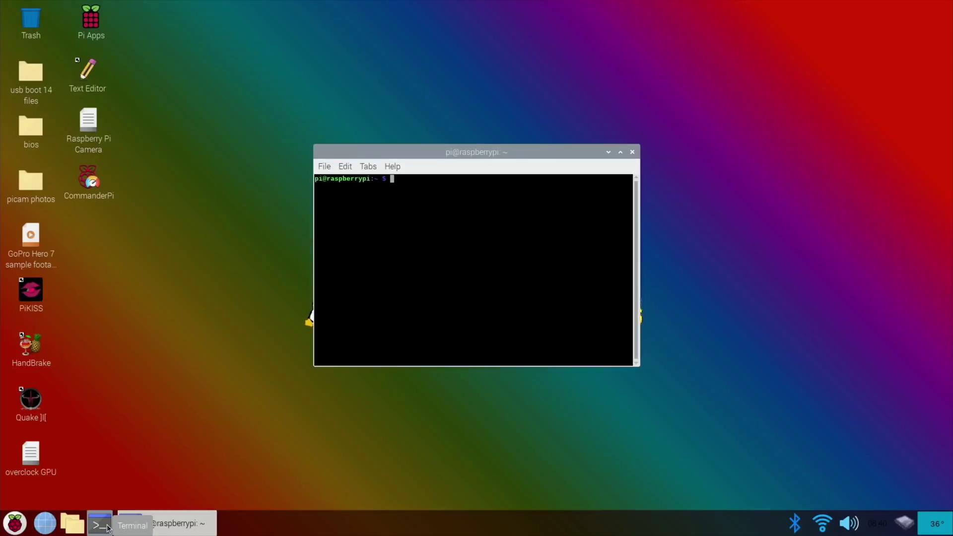
pyautogui.write('neofetcj')
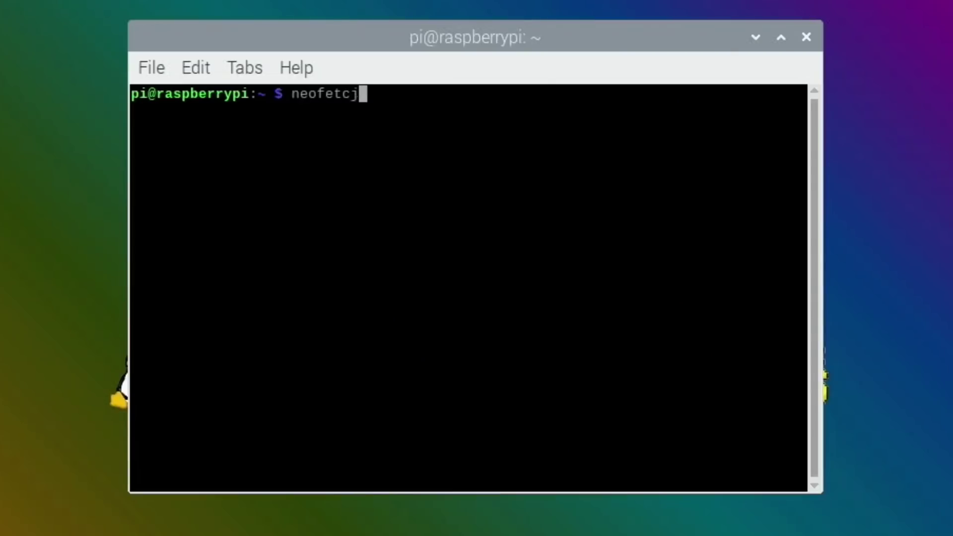
pyautogui.press('BackSpace')
pyautogui.write('h')
pyautogui.press('Return')
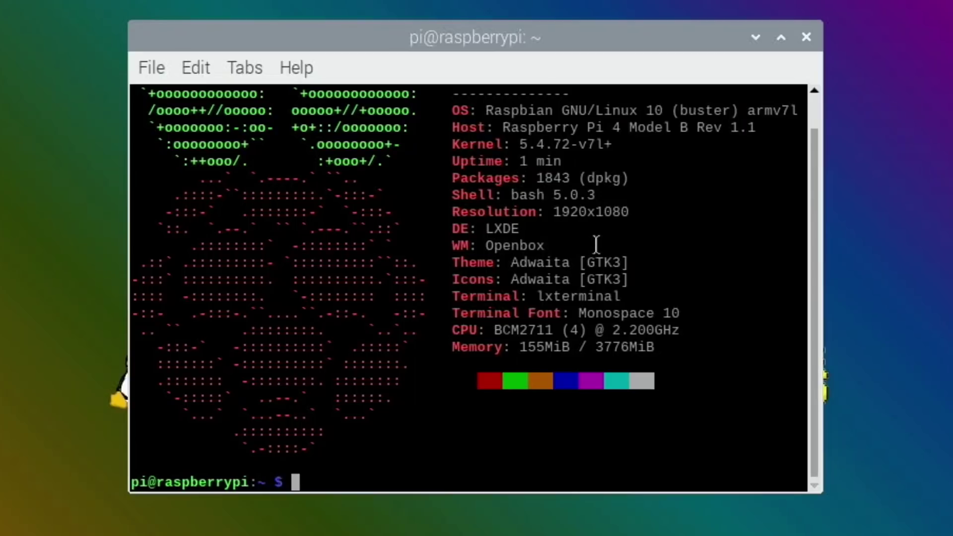
pyautogui.click(806, 38)
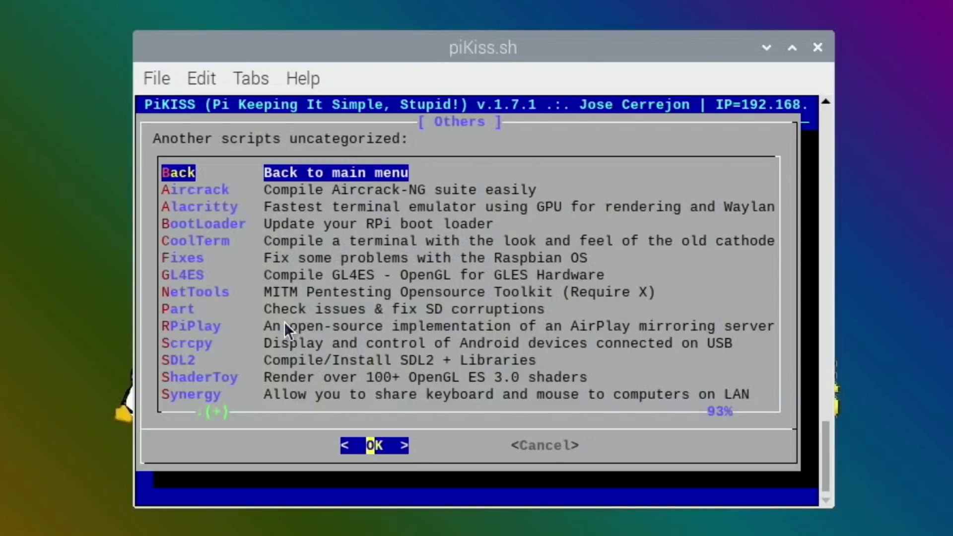
# Rerun the BootLoader script from Others and answer y to update the bootloader files.
pyautogui.press('Down')
pyautogui.press('Down')
pyautogui.press('Down')
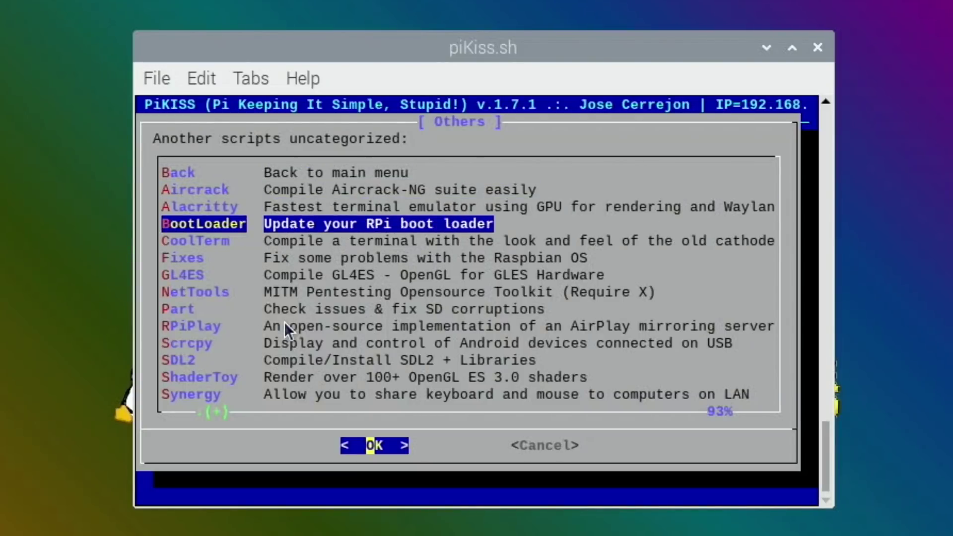
pyautogui.press('Return')
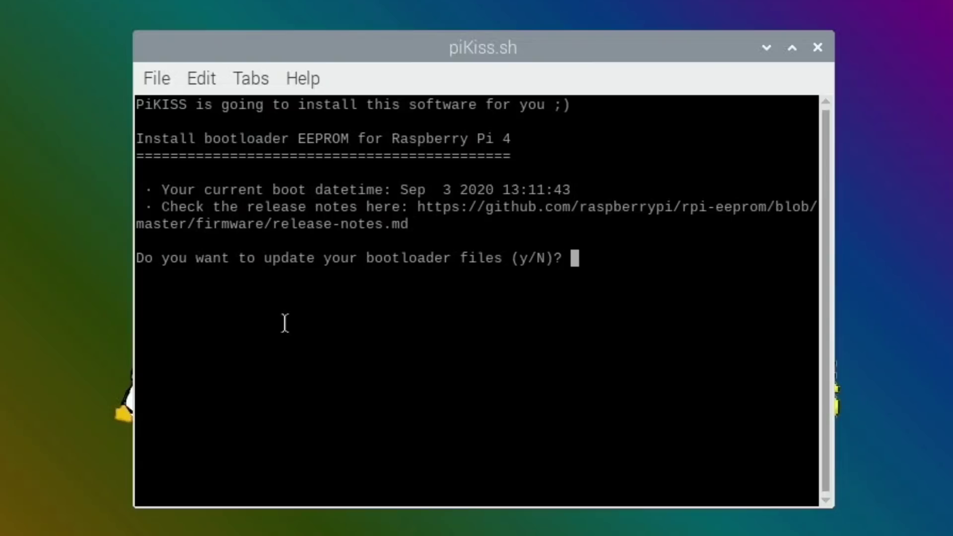
pyautogui.write('y')
pyautogui.press('Return')
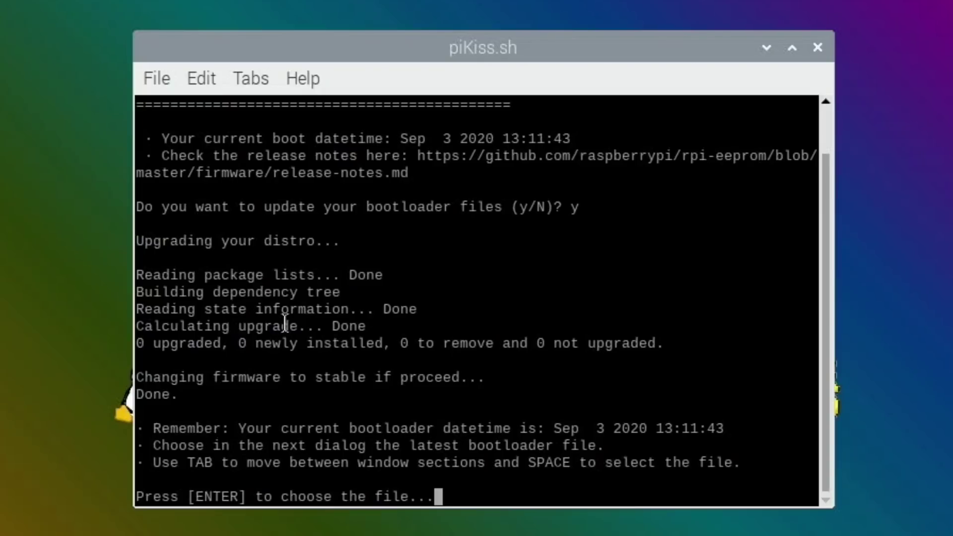
# In the bootloader file chooser, change the folder path from stable to beta.
pyautogui.press('Return')
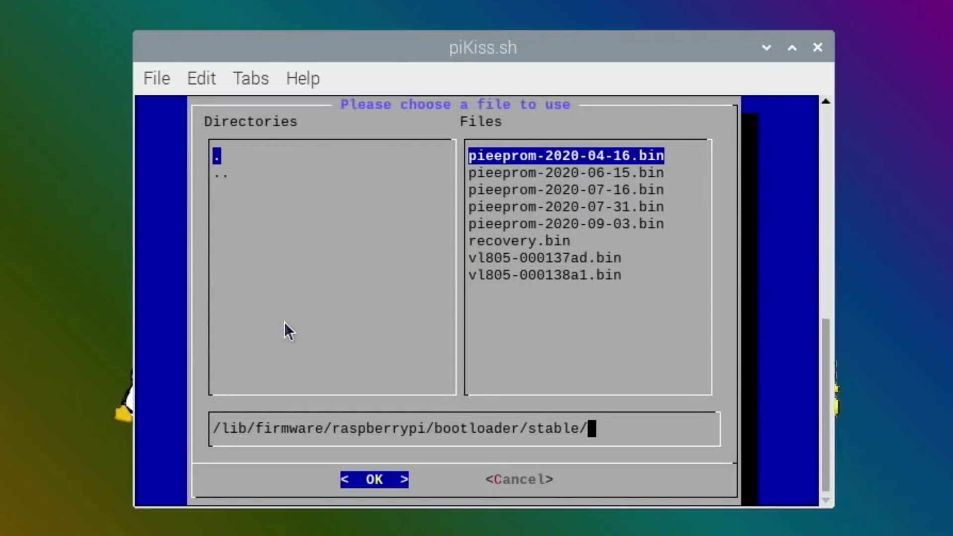
pyautogui.press('Tab')
pyautogui.press('Tab')
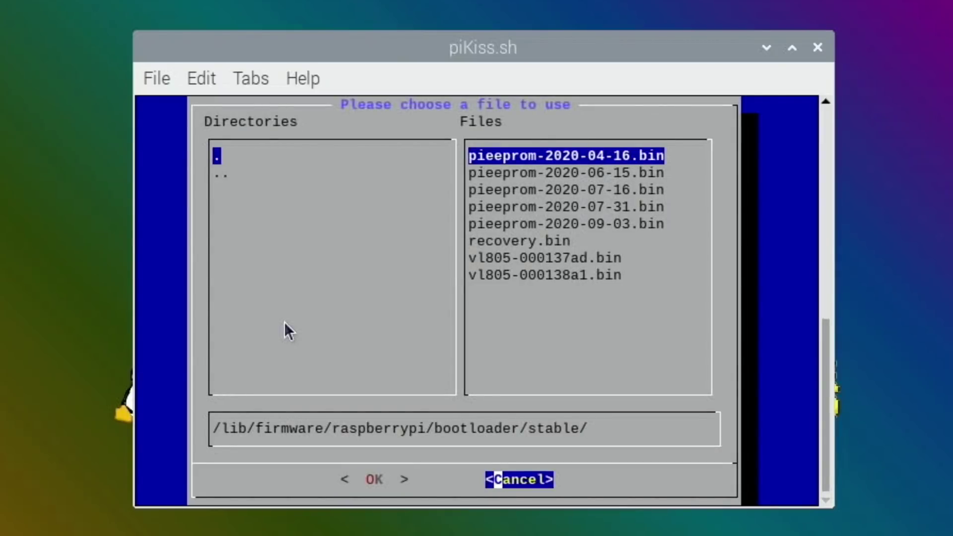
pyautogui.hotkey('shift', 'Tab')
pyautogui.hotkey('shift', 'Tab')
pyautogui.hotkey('shift', 'Tab')
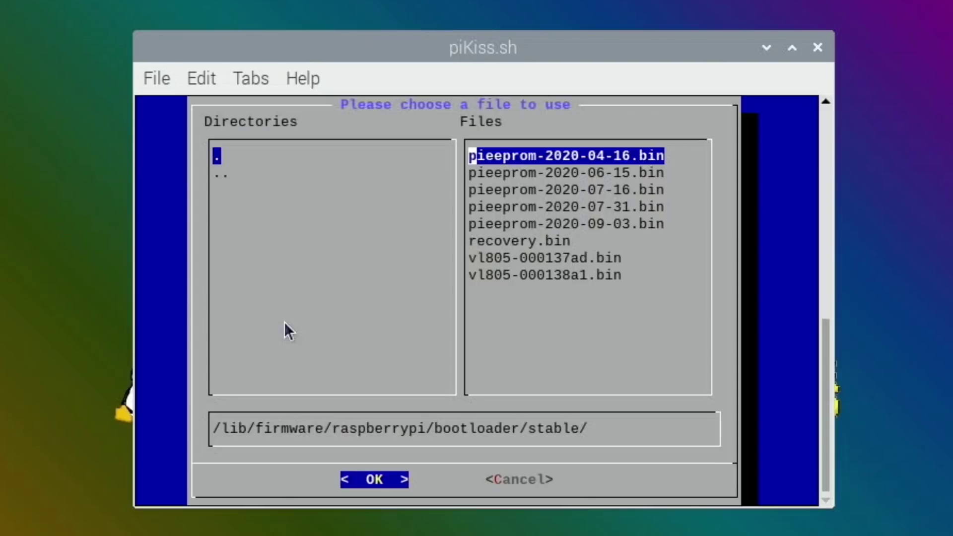
pyautogui.press('Tab')
pyautogui.press('Tab')
pyautogui.hotkey('shift', 'Tab')
pyautogui.press('Left')
pyautogui.press('BackSpace')
pyautogui.press('BackSpace')
pyautogui.press('BackSpace')
pyautogui.press('BackSpace')
pyautogui.press('BackSpace')
pyautogui.press('BackSpace')
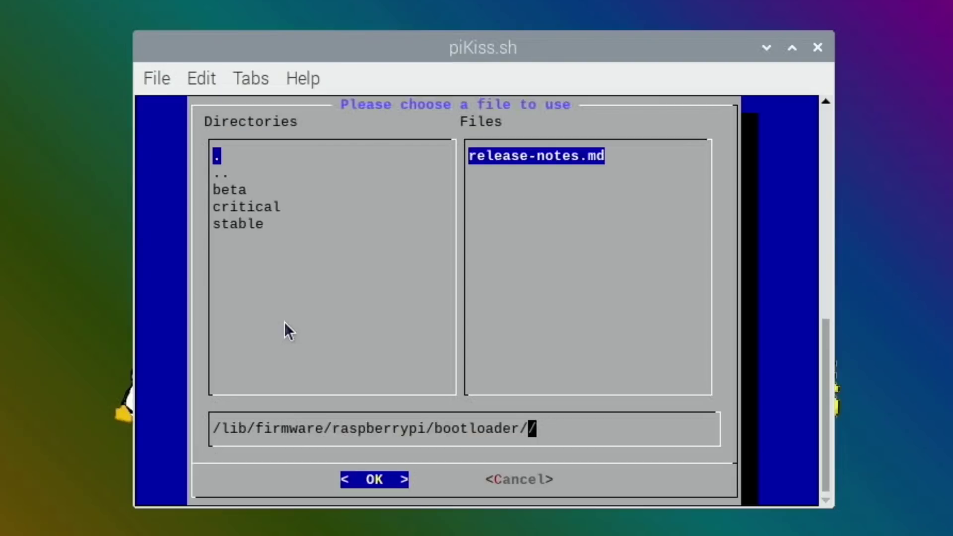
pyautogui.write('beta')
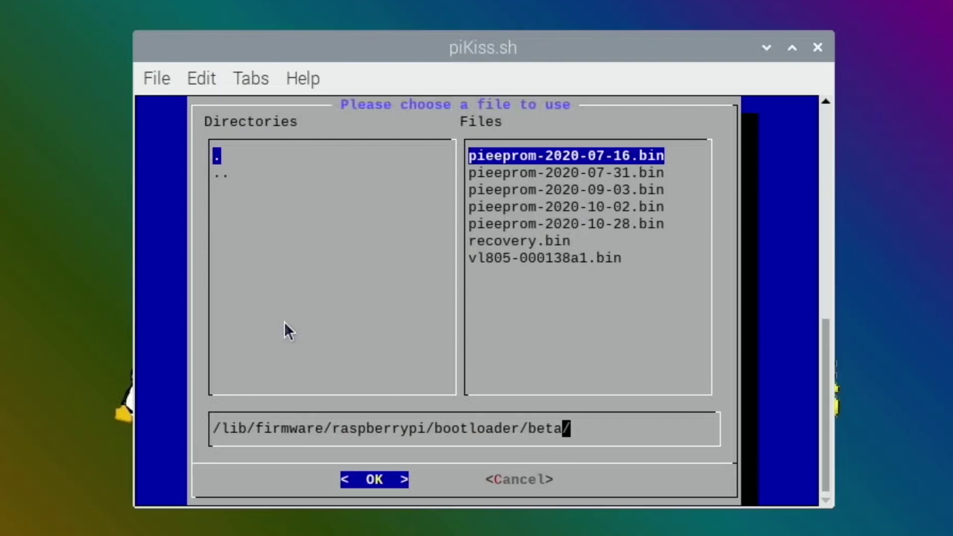
# Choose pieeprom-2020-10-28.bin and confirm; it aborts as invalid and returns to the menu.
pyautogui.click(533, 223)
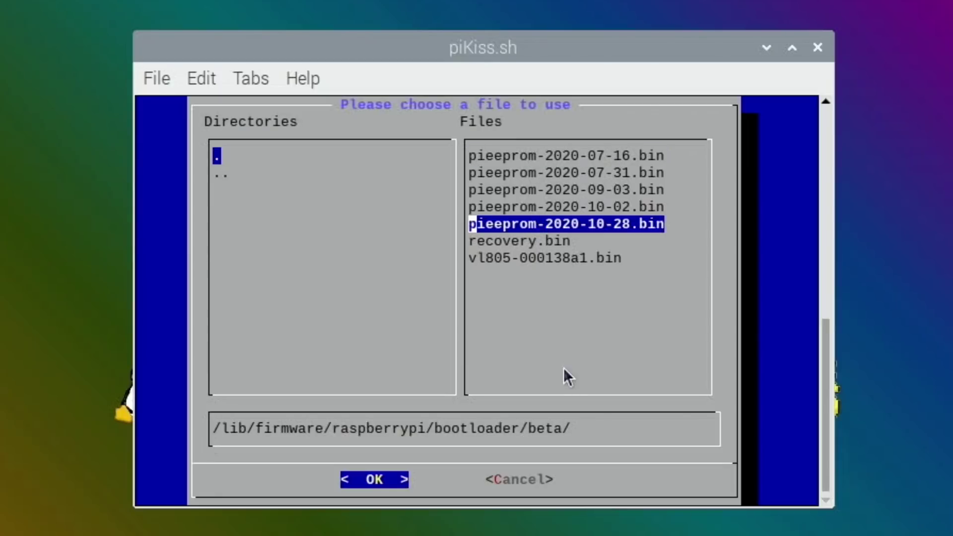
pyautogui.click(361, 480)
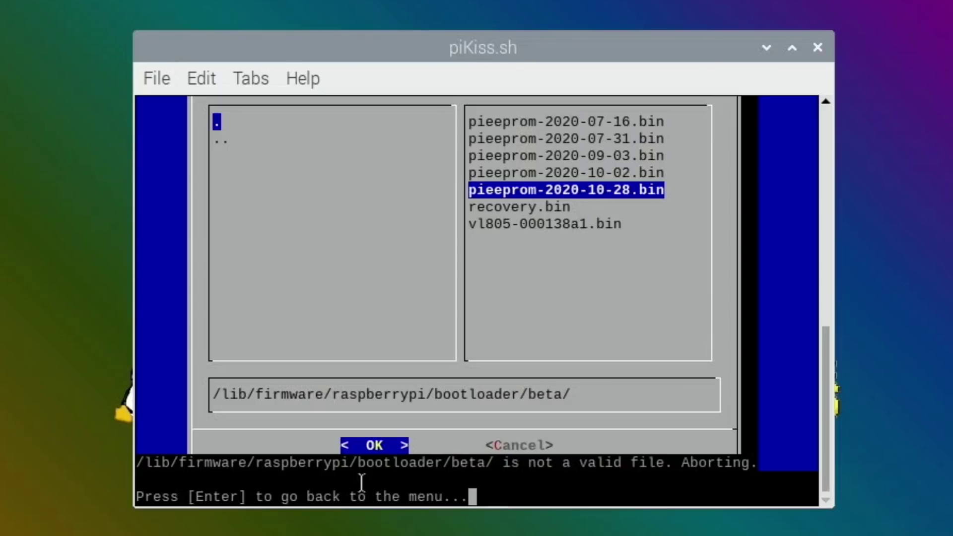
pyautogui.press('Return')
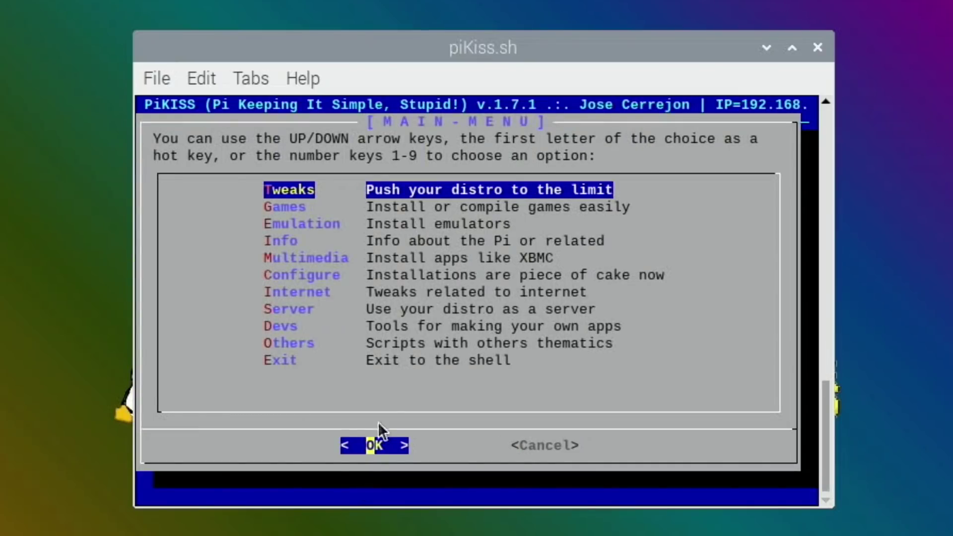
# Rerun the bootloader update and answer y to update the bootloader files.
pyautogui.press('Down')
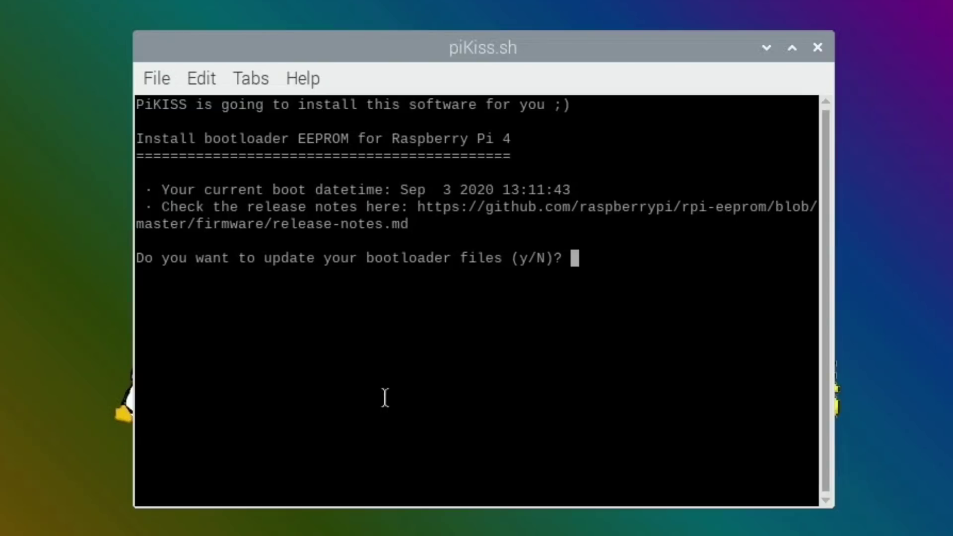
pyautogui.write('y')
pyautogui.press('Return')
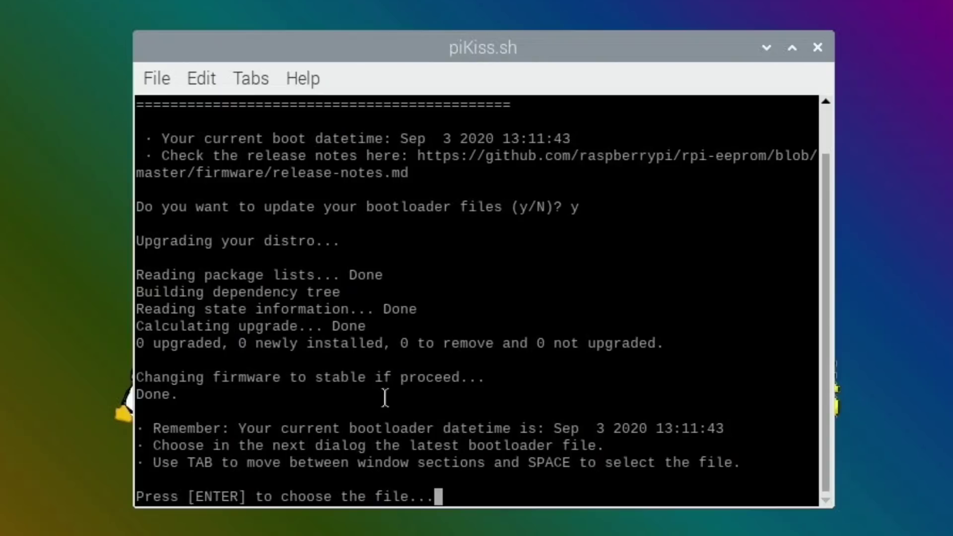
# Change the chooser path from stable to beta and confirm pieeprom-2020-10-28.bin.
pyautogui.press('Return')
pyautogui.press('Down')
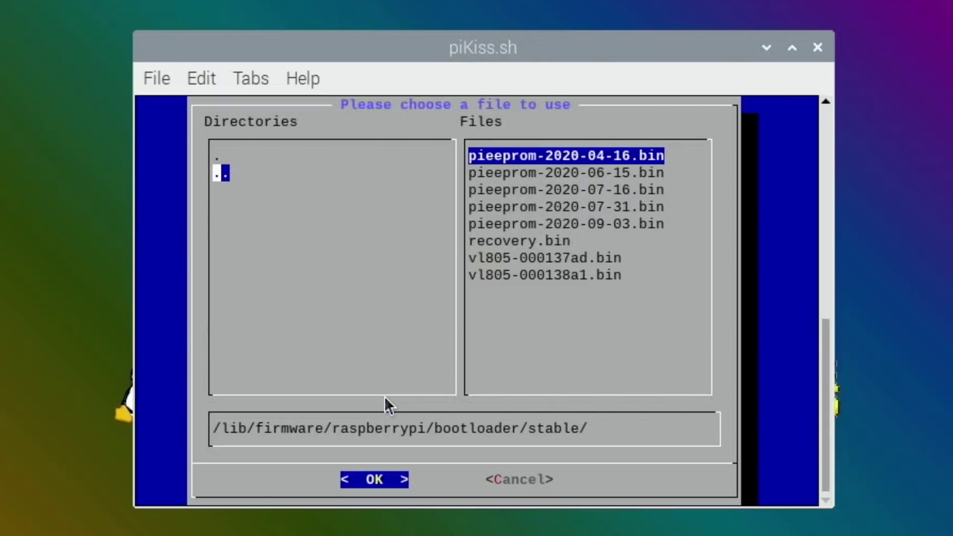
pyautogui.press('Up')
pyautogui.press('Tab')
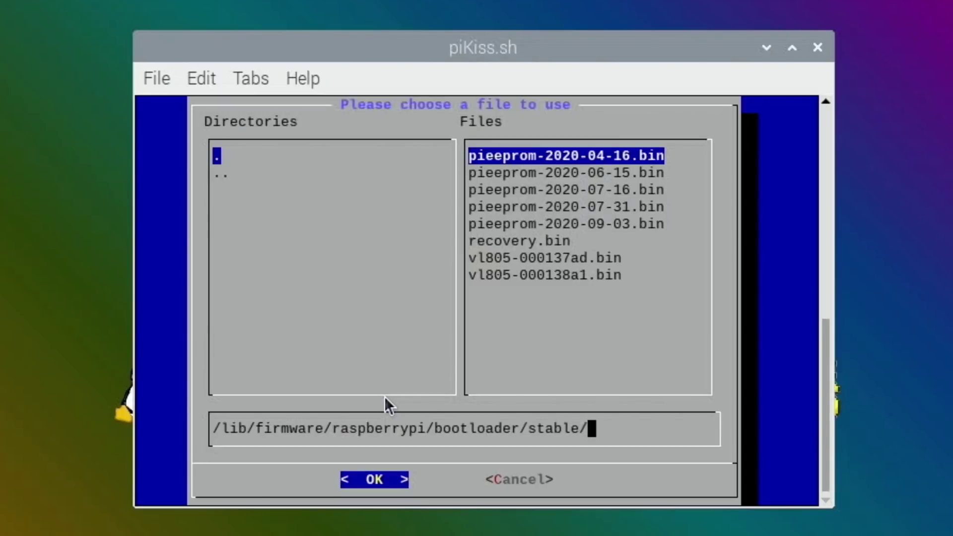
pyautogui.press('Left')
pyautogui.press('Left')
pyautogui.press('Left')
pyautogui.press('Right')
pyautogui.press('Right')
pyautogui.press('BackSpace')
pyautogui.press('BackSpace')
pyautogui.press('BackSpace')
pyautogui.press('BackSpace')
pyautogui.press('BackSpace')
pyautogui.press('BackSpace')
pyautogui.write('beta')
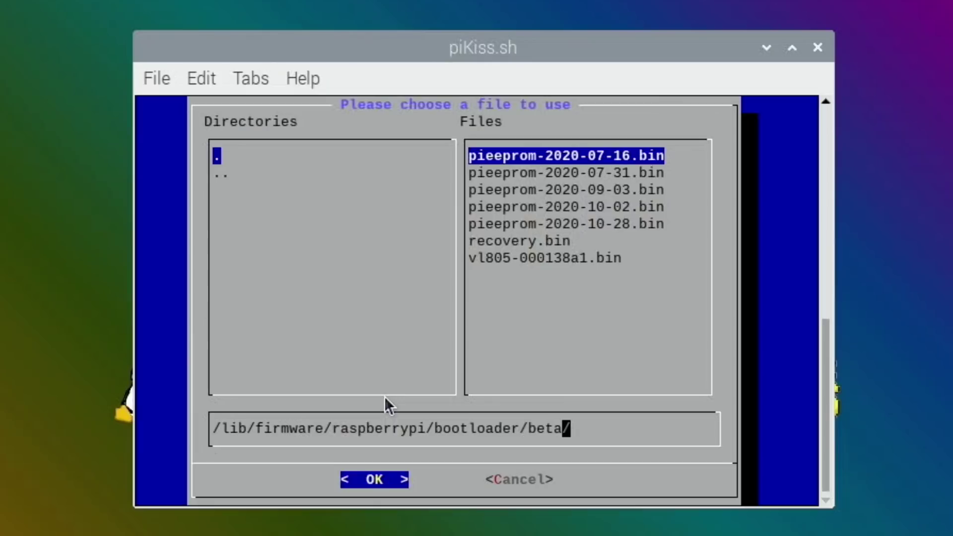
pyautogui.press('Tab')
pyautogui.click(498, 223)
pyautogui.press('Return')
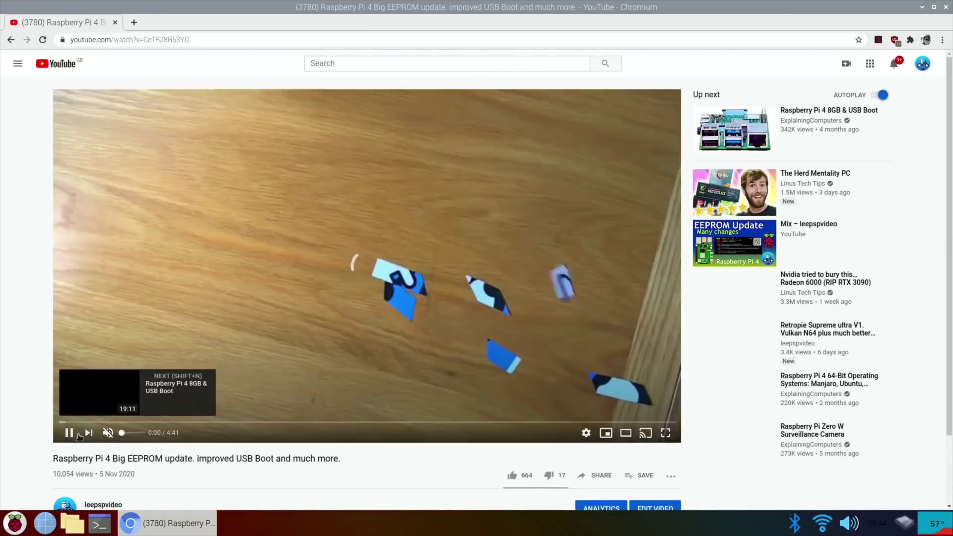
# Pause the EEPROM update video and expand its full description.
pyautogui.click(69, 433)
pyautogui.scroll(-5, 70, 434)
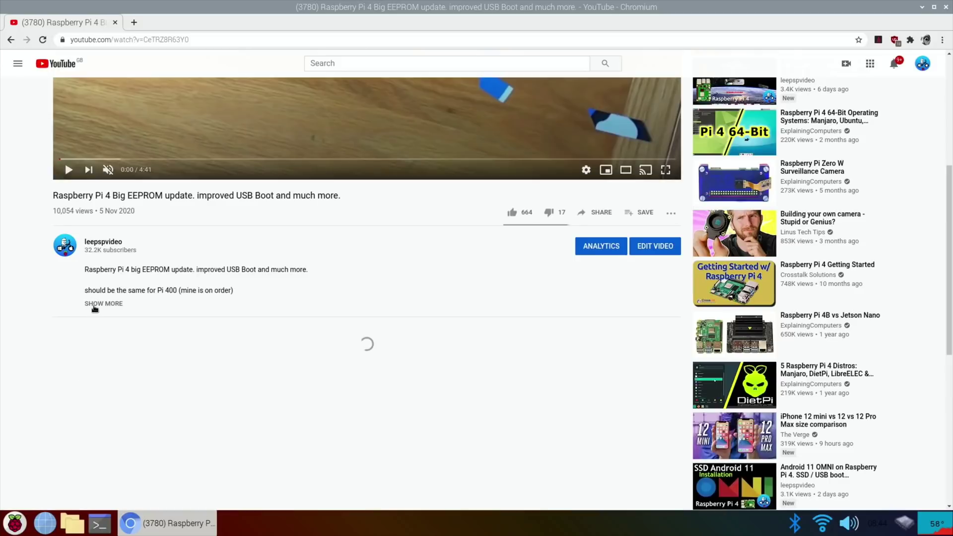
pyautogui.click(93, 305)
pyautogui.scroll(-3, 94, 306)
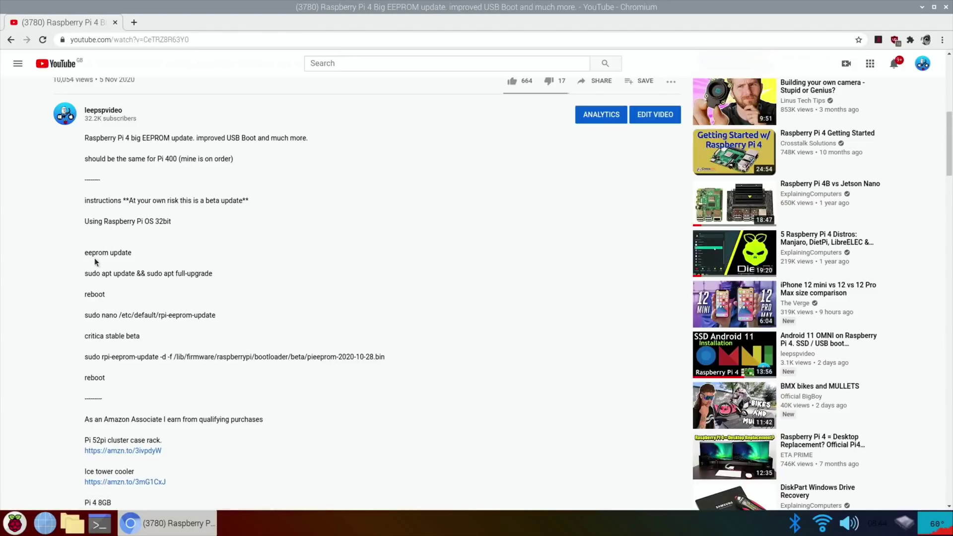
# Copy the sudo nano /etc/default/rpi-eeprom-update command and paste it into a new terminal.
pyautogui.rightClick(203, 316)
pyautogui.click(211, 322)
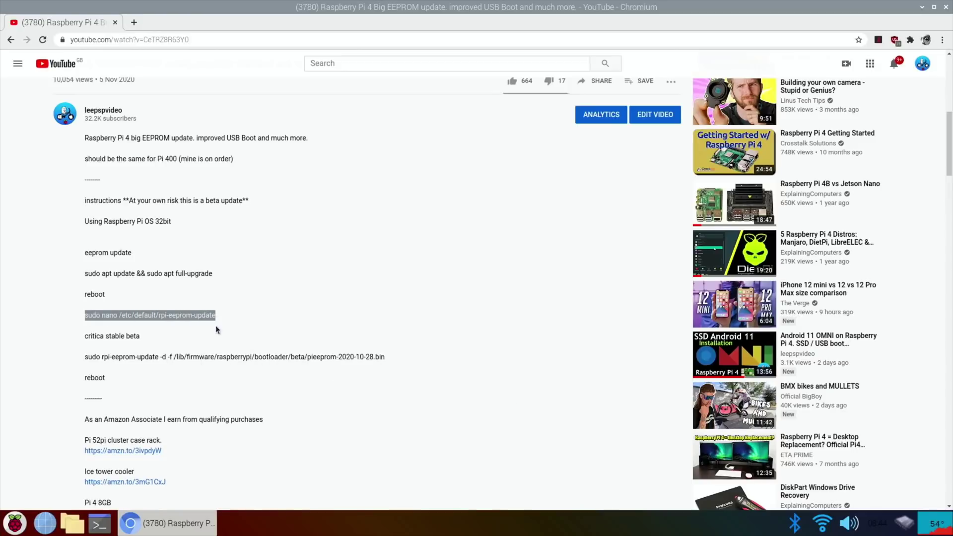
pyautogui.click(98, 523)
pyautogui.hotkey('ctrl', 'shift', 'v')
# Copy the rpi-eeprom-update command for pieeprom-2020-10-28.bin from the video description, run it in LXTerminal, then type reboot.
pyautogui.press('Return')
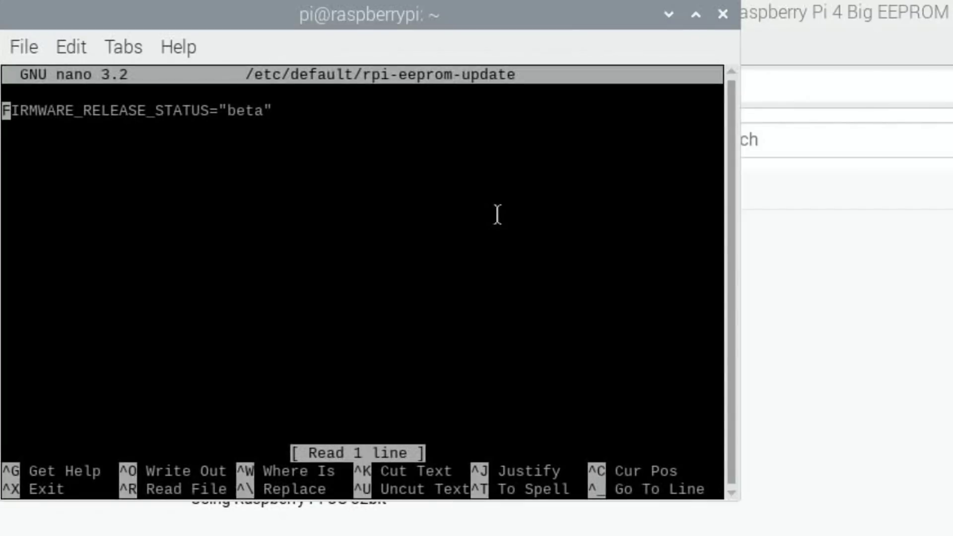
pyautogui.press('Right')
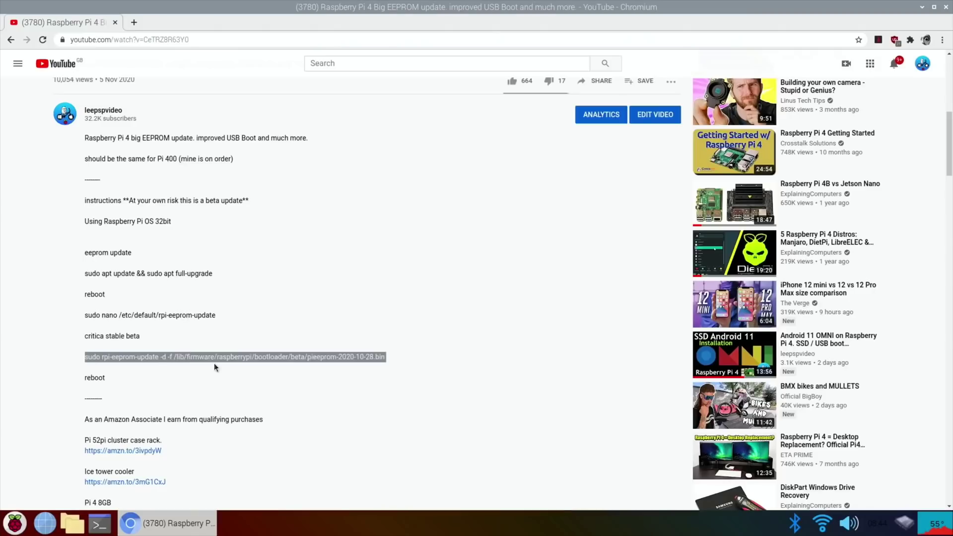
pyautogui.moveTo(213, 362); pyautogui.dragTo(323, 356)
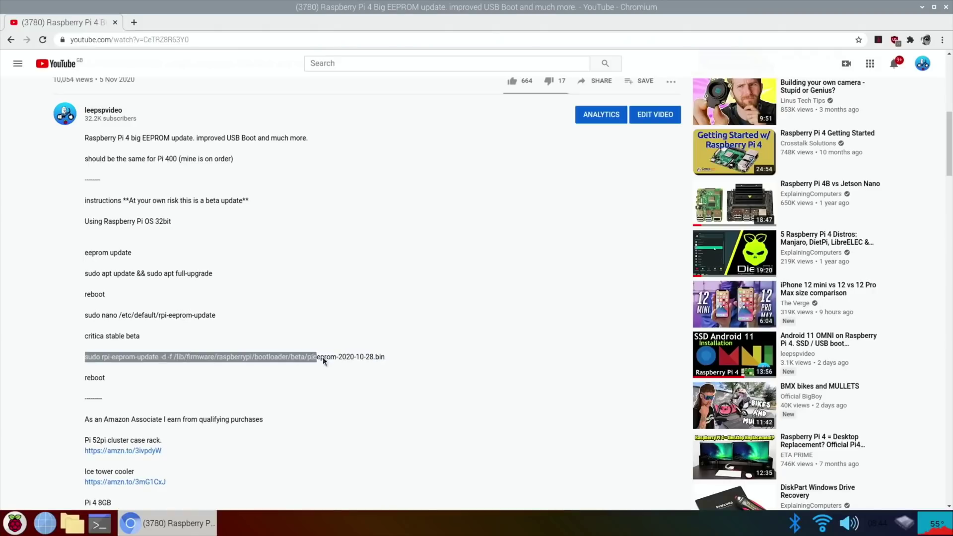
pyautogui.rightClick(369, 356)
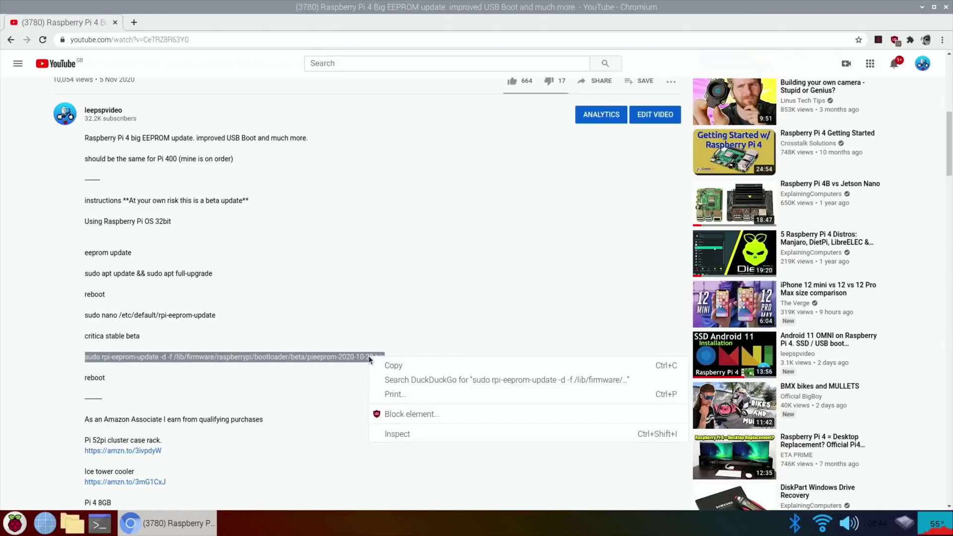
pyautogui.rightClick(183, 131)
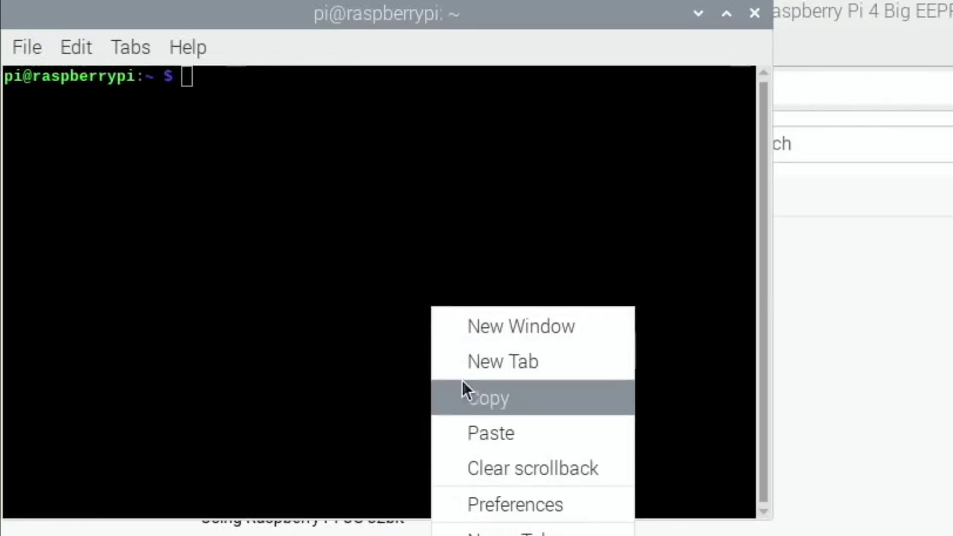
pyautogui.click(476, 426)
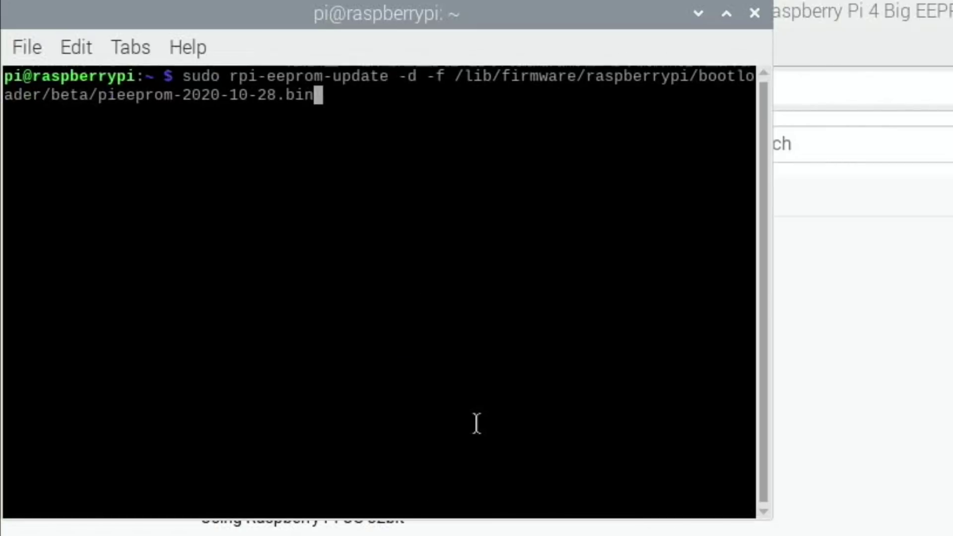
pyautogui.press('Return')
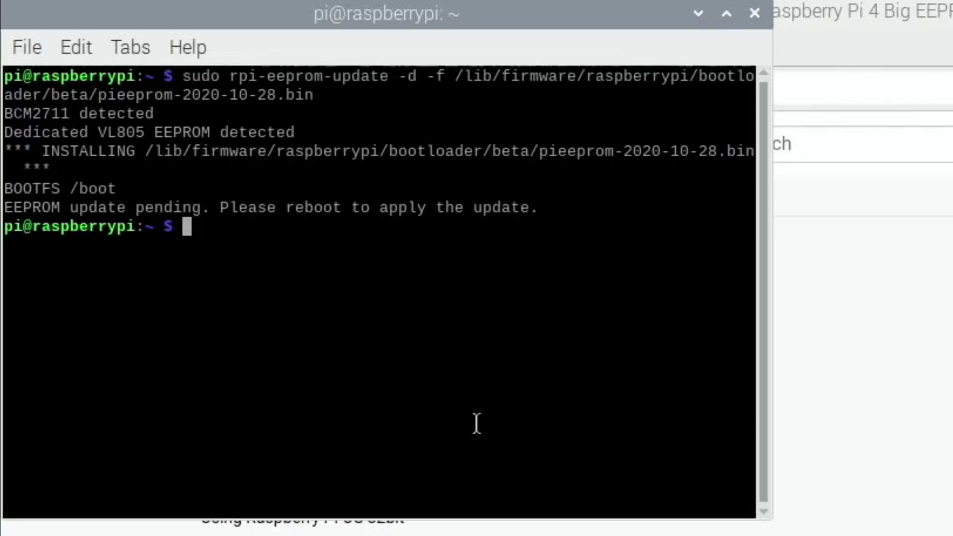
pyautogui.write('rebo')
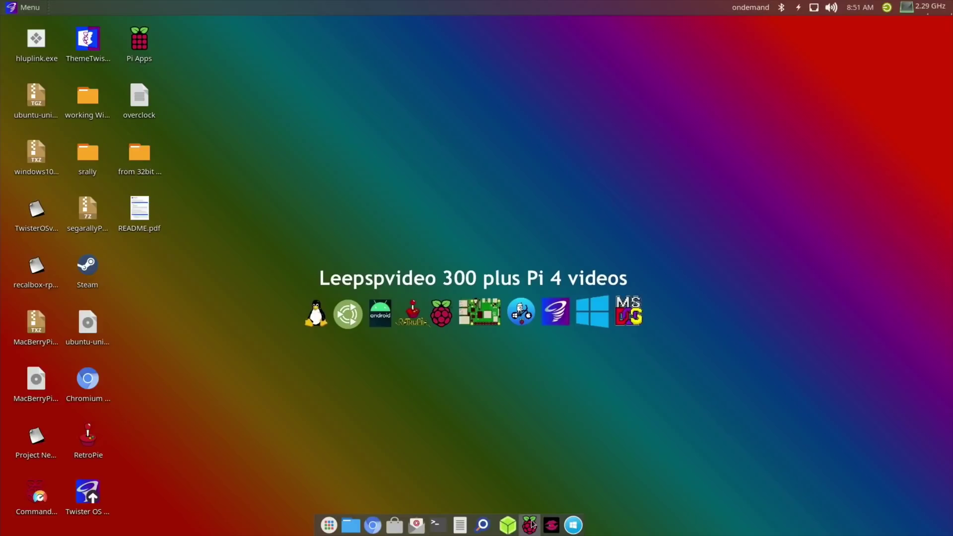
# Launch Raspberry Pi Imager and open the Misc utility images category in the OS chooser.
pyautogui.click(530, 524)
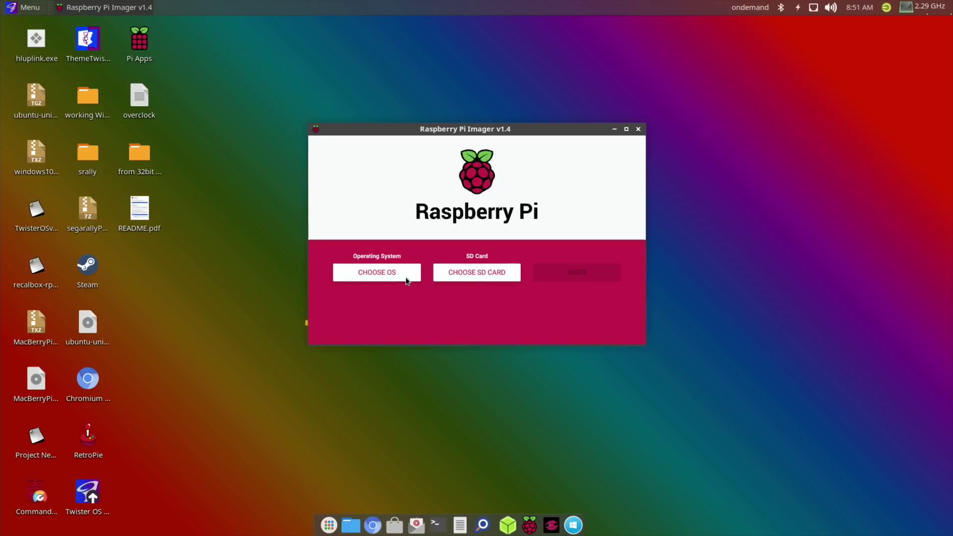
pyautogui.click(399, 274)
pyautogui.scroll(-5, 310, 342)
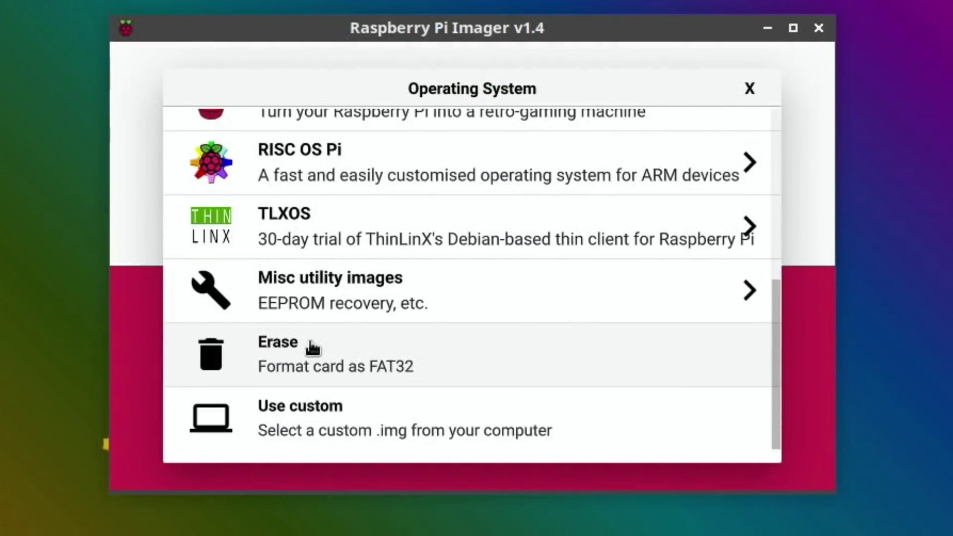
pyautogui.click(309, 302)
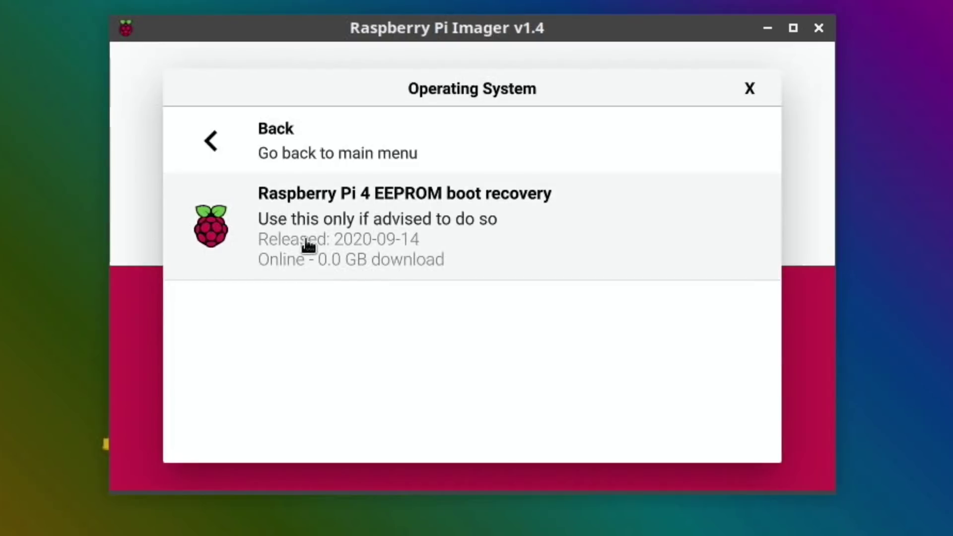
# Write the Raspberry Pi 4 EEPROM boot recovery image to the internal SD card reader, confirming the erase.
pyautogui.click(306, 241)
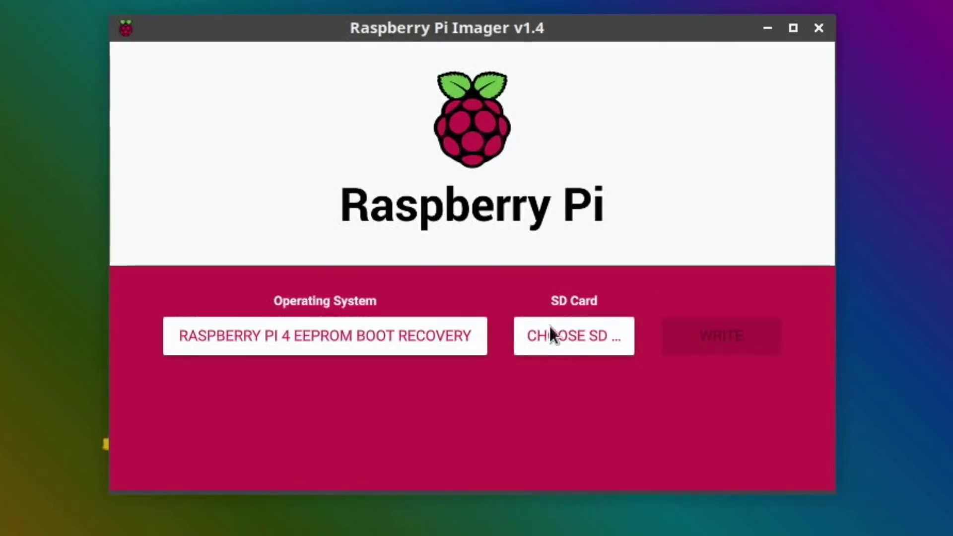
pyautogui.click(570, 341)
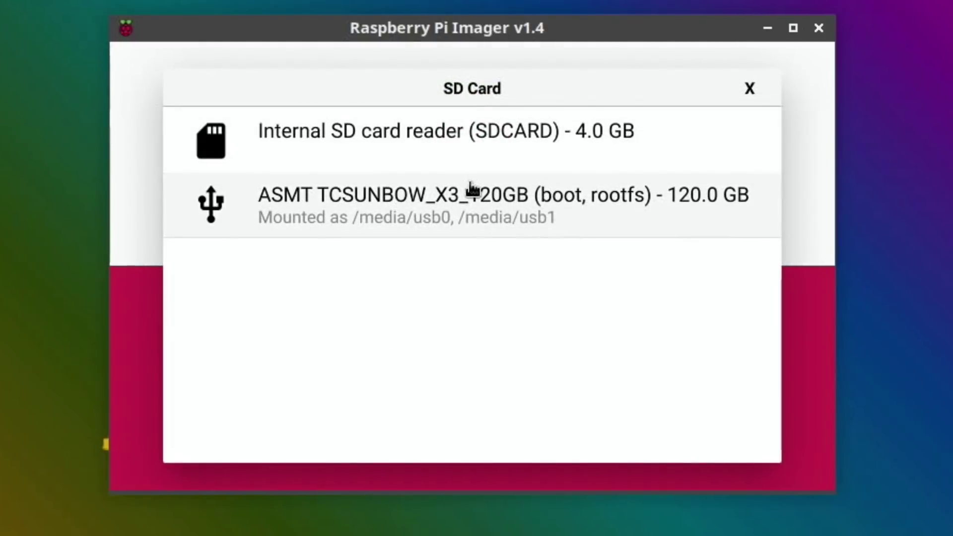
pyautogui.click(412, 149)
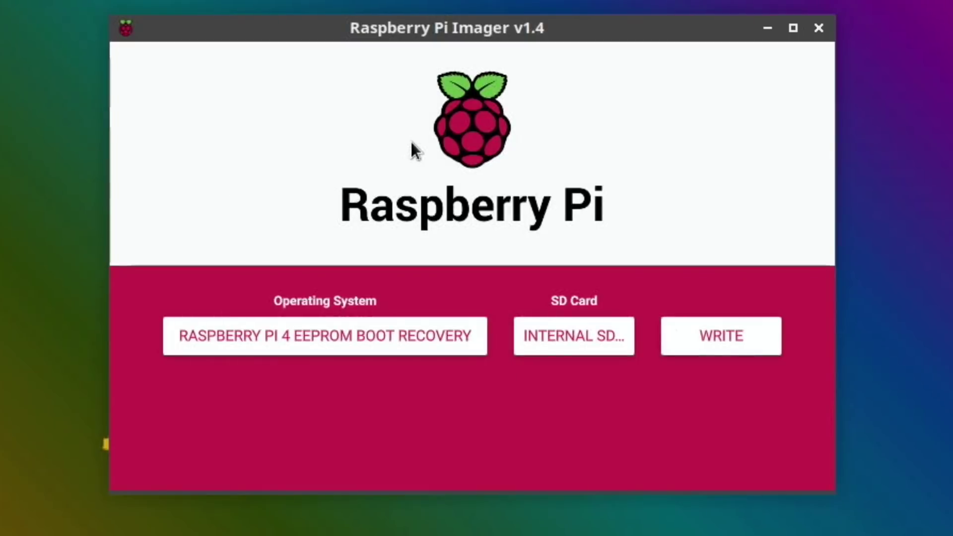
pyautogui.click(708, 342)
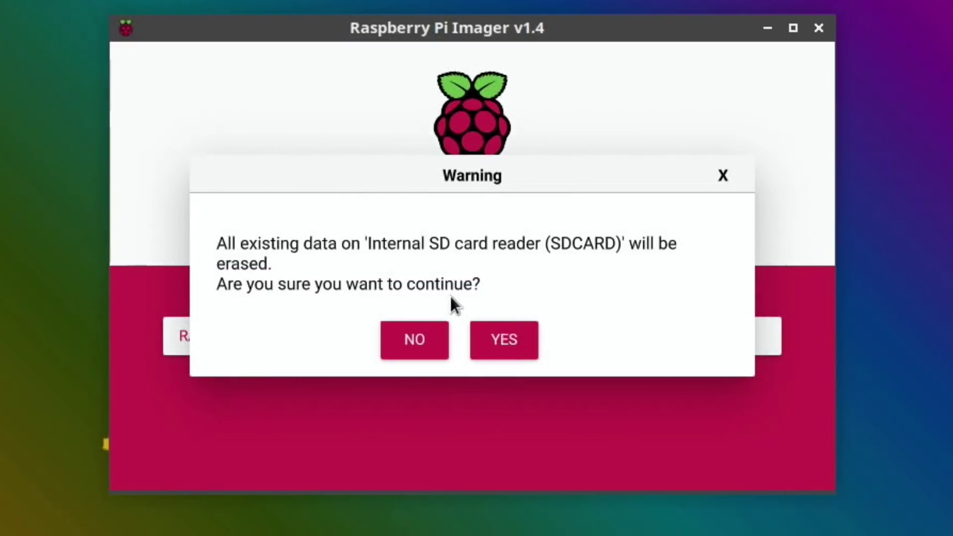
pyautogui.click(498, 338)
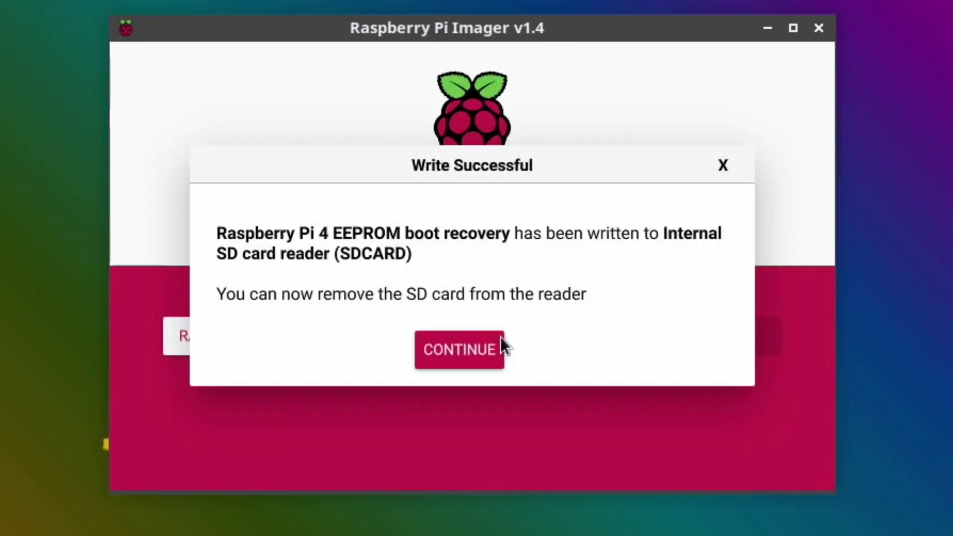
pyautogui.click(453, 349)
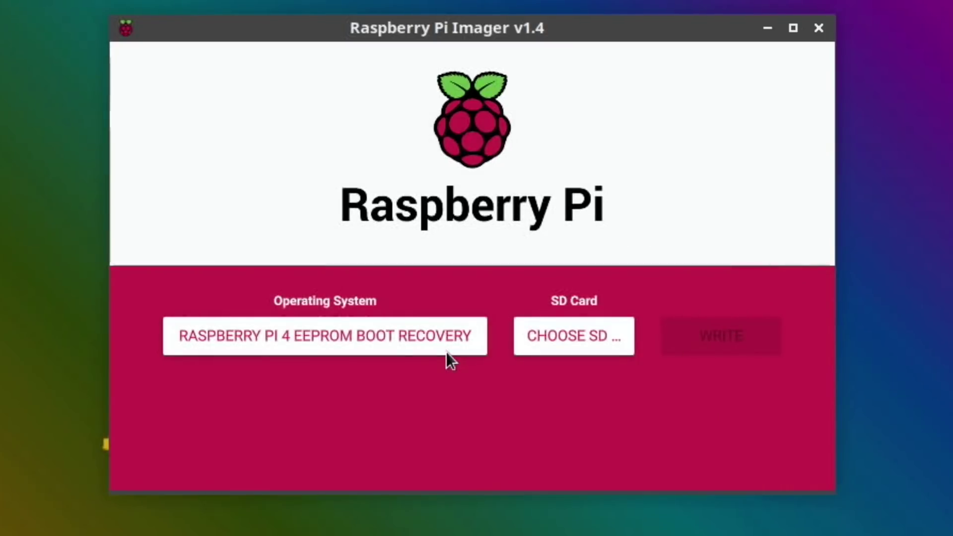
# Close the Raspberry Pi Imager window.
pyautogui.click(822, 28)
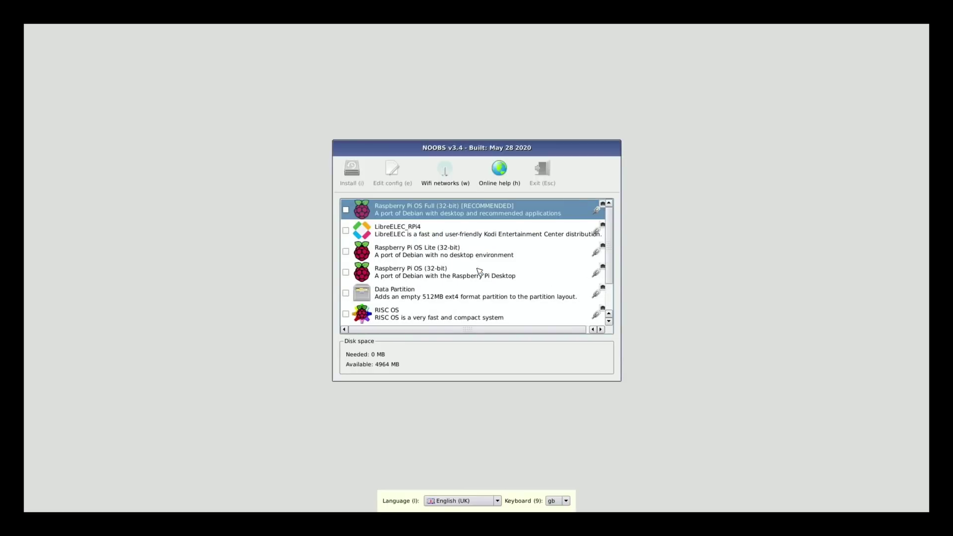
# Select Raspberry Pi OS (32-bit) in the NOOBS list and look through the other entries.
pyautogui.click(479, 271)
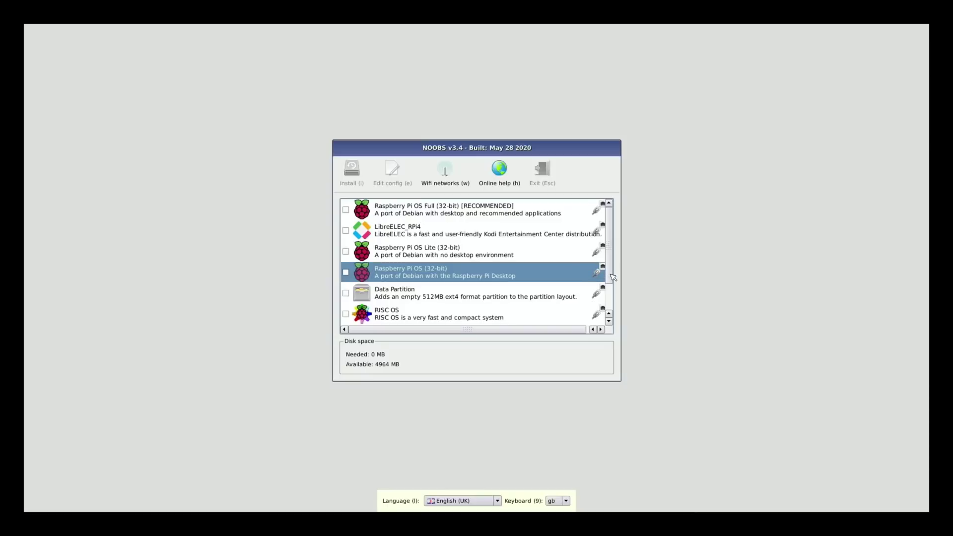
pyautogui.scroll(-2, 613, 277)
pyautogui.scroll(2, 613, 276)
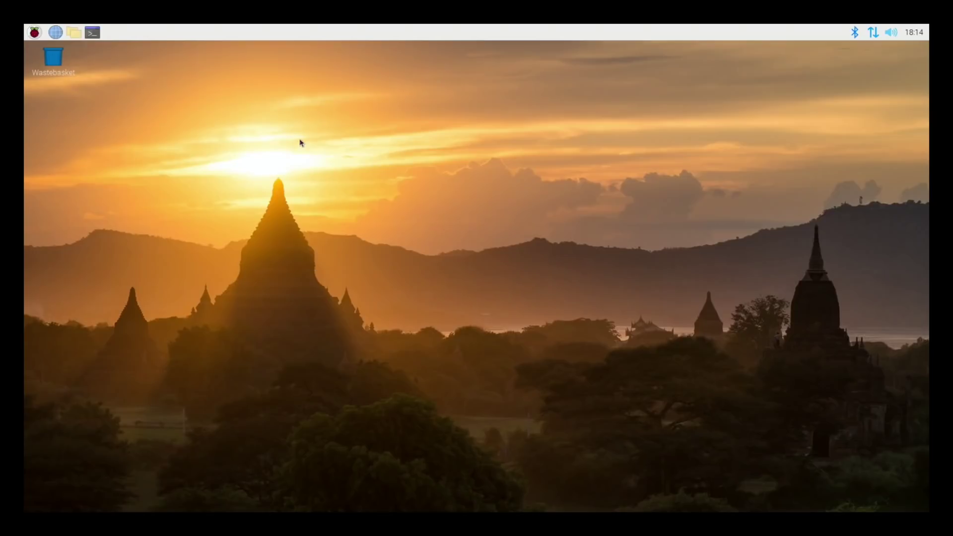
# Bring up the Shutdown options from the raspberry applications menu.
pyautogui.click(35, 33)
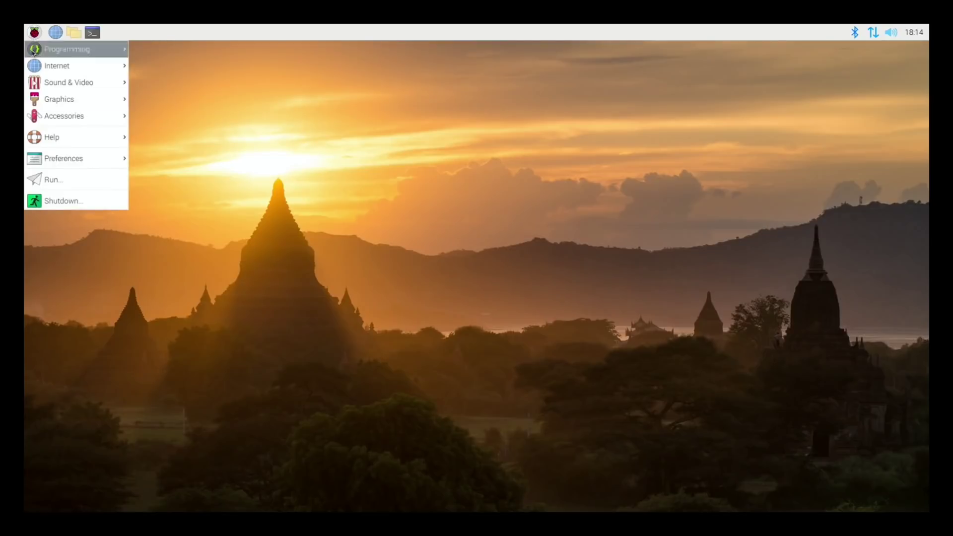
pyautogui.click(53, 200)
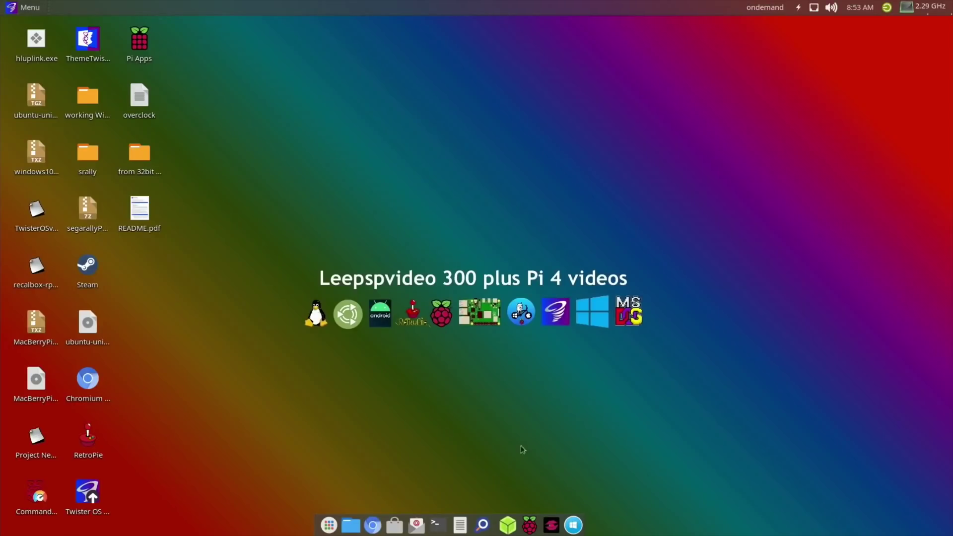
# Launch PiKISS, dismiss its self-update message, and start the BootLoader script under Others.
pyautogui.click(551, 527)
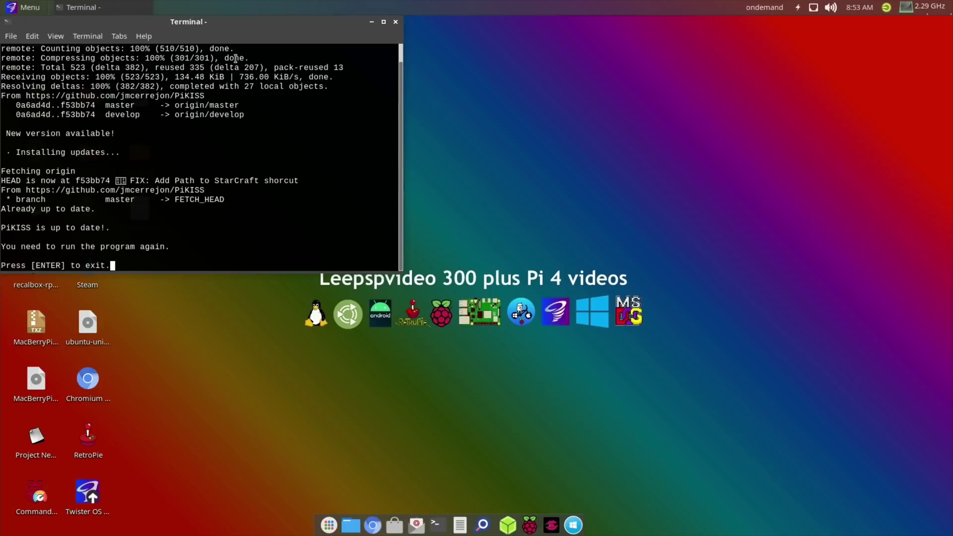
pyautogui.press('Return')
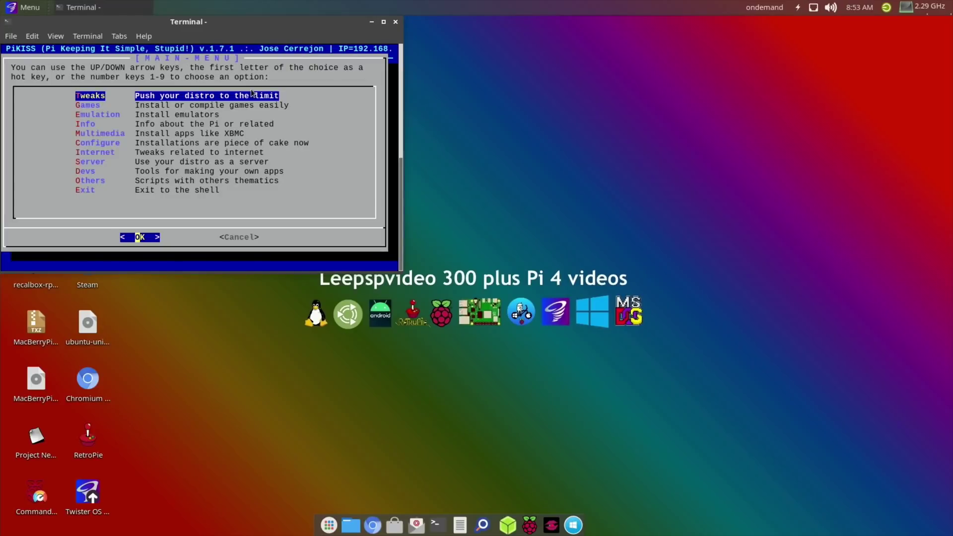
pyautogui.press('Down')
pyautogui.press('Down')
pyautogui.press('Down')
pyautogui.press('Down')
pyautogui.press('Down')
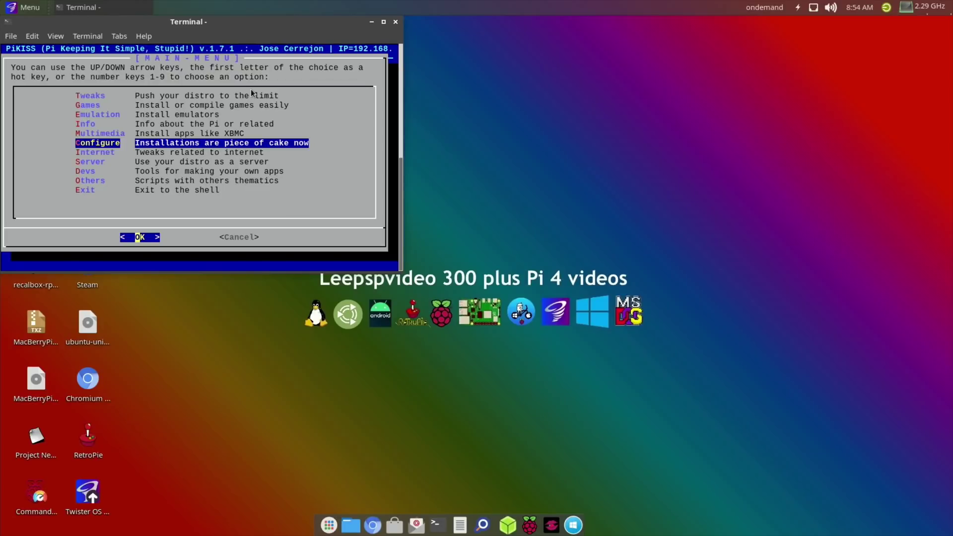
pyautogui.press('Down')
pyautogui.press('Down')
pyautogui.press('Down')
pyautogui.press('Down')
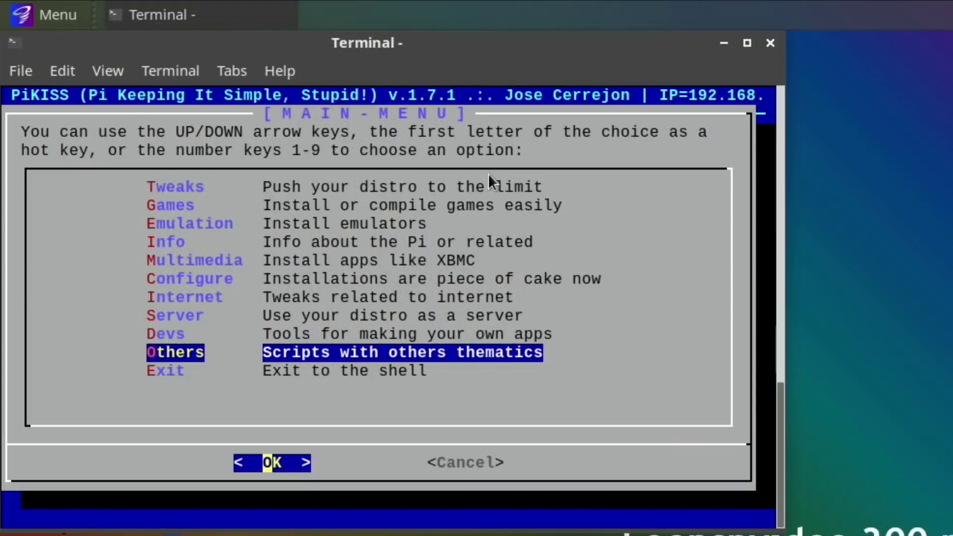
pyautogui.press('Return')
pyautogui.press('Down')
pyautogui.press('Down')
pyautogui.press('Down')
pyautogui.press('Return')
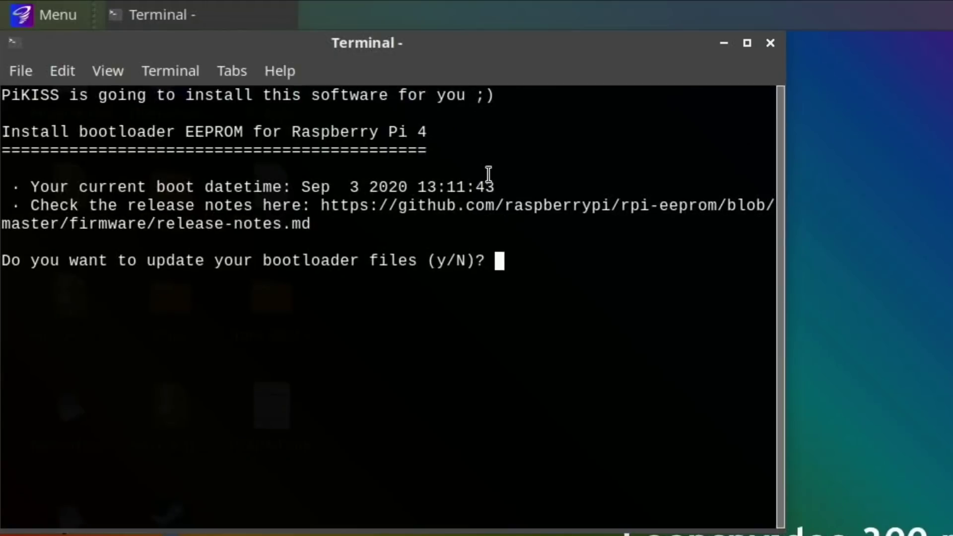